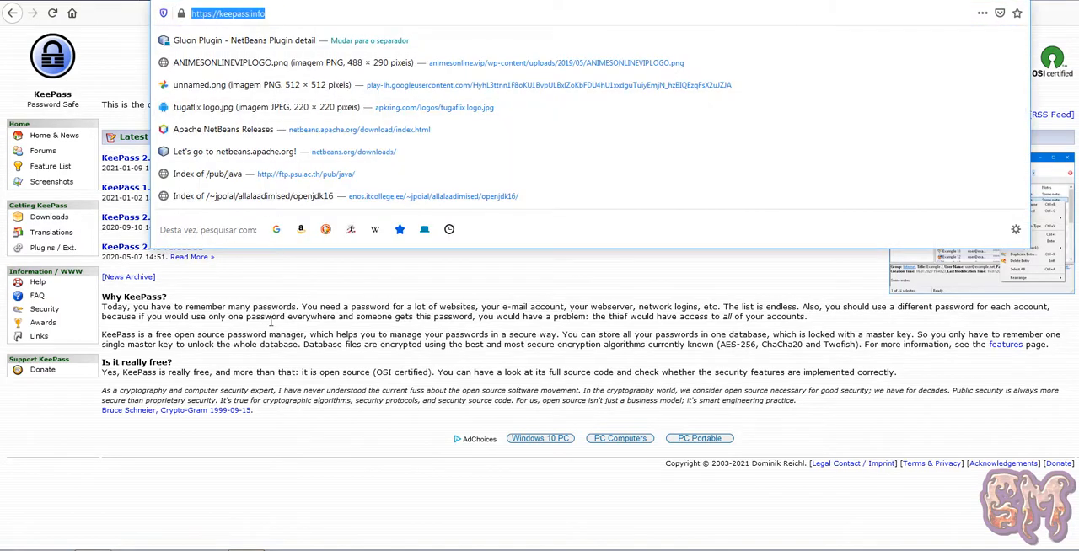
# Download the KeePass 2.47 Windows installer from the 2.47 release page, accepting the SourceForge privacy notice and saving KeePass-2.47-Setup.exe.
pyautogui.click(270, 354)
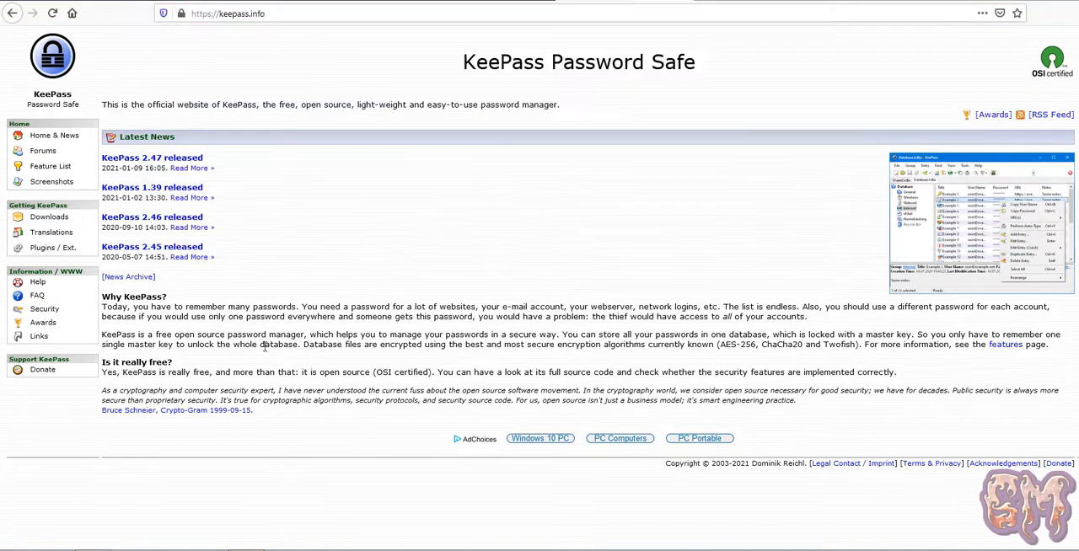
pyautogui.click(135, 161)
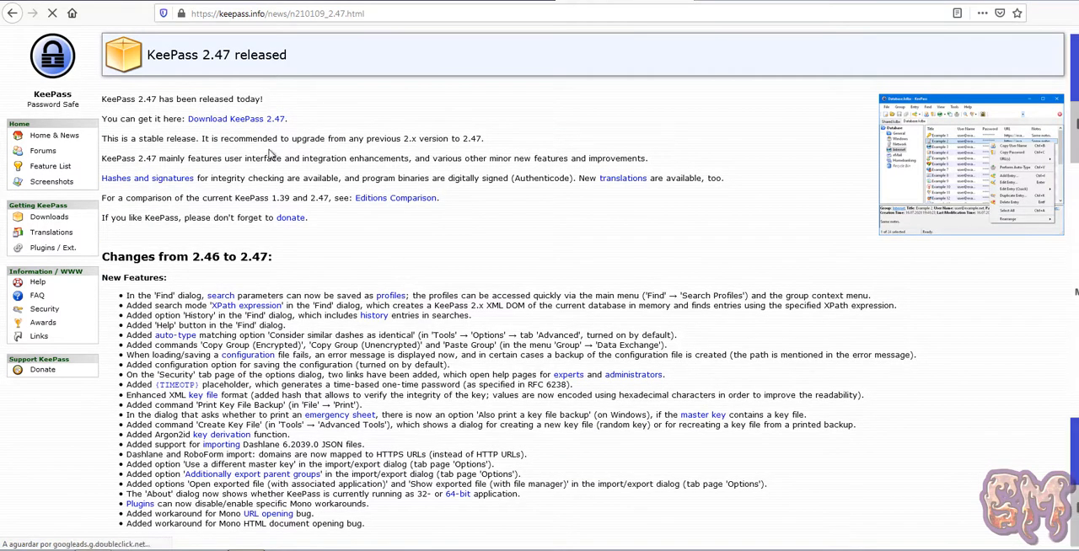
pyautogui.click(221, 123)
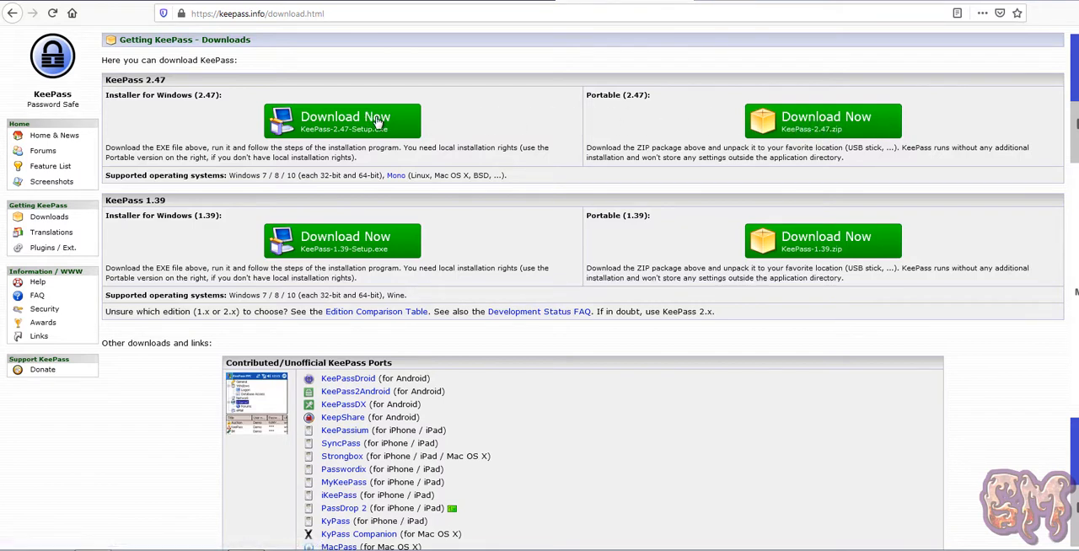
pyautogui.click(343, 126)
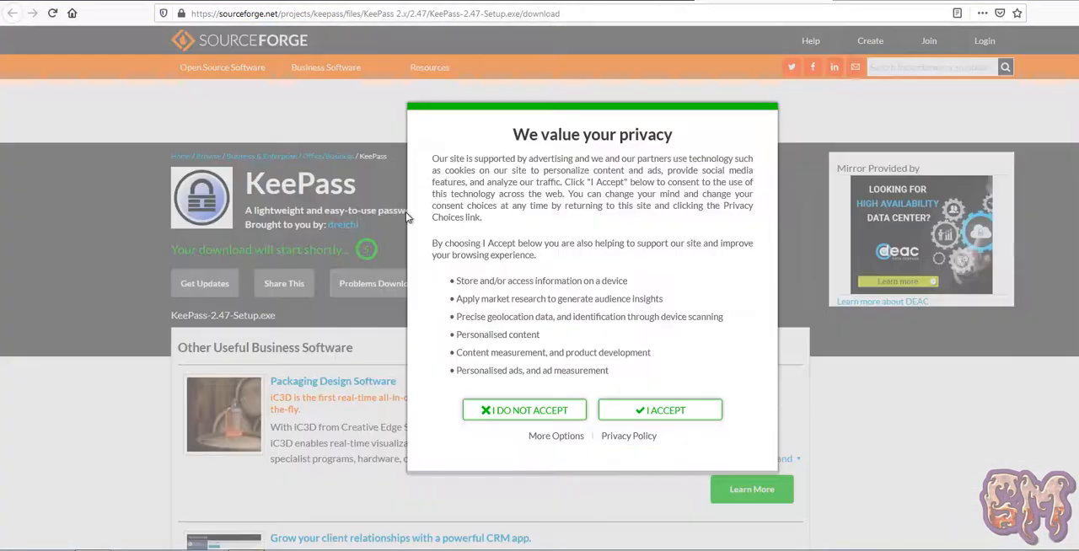
pyautogui.click(666, 415)
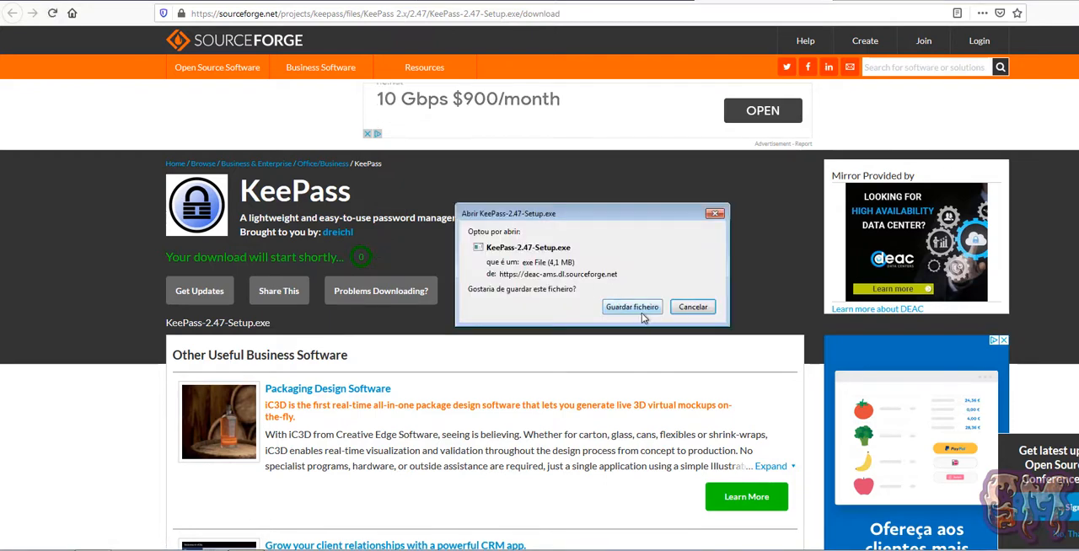
pyautogui.click(642, 311)
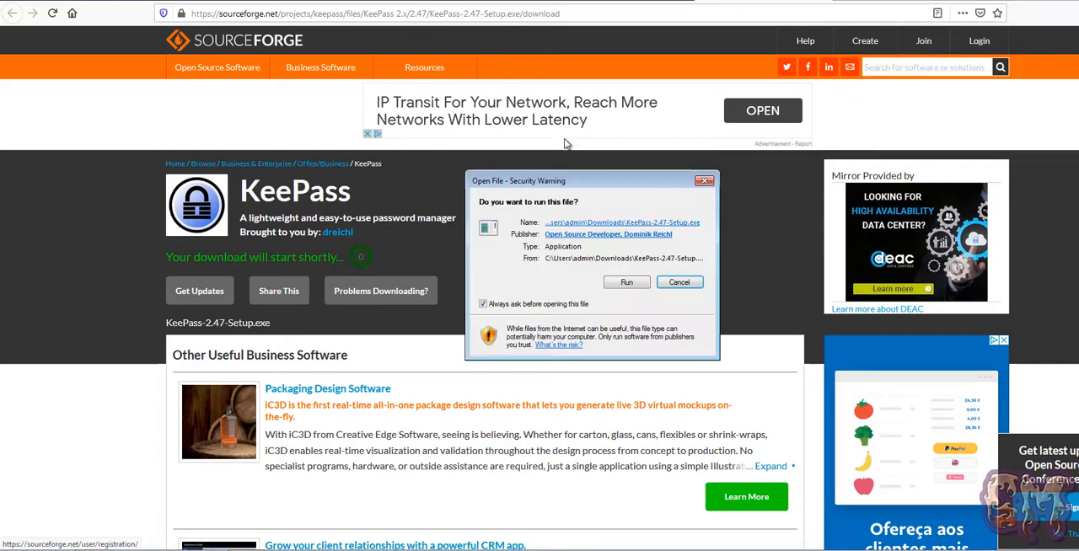
# Run the downloaded KeePass 2.47 installer, allow it to make changes, and use English as the setup language.
pyautogui.click(640, 288)
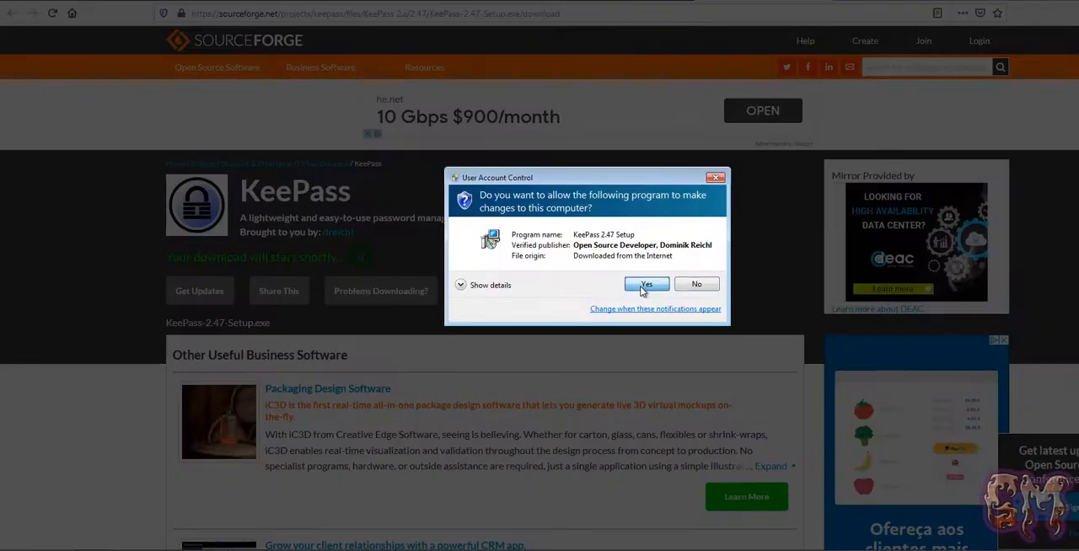
pyautogui.click(645, 285)
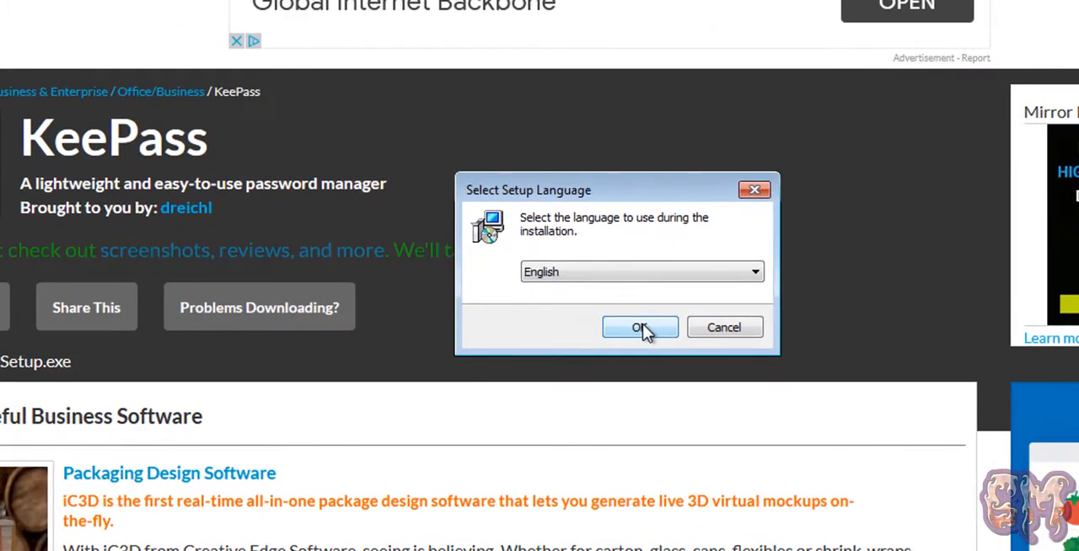
pyautogui.click(613, 306)
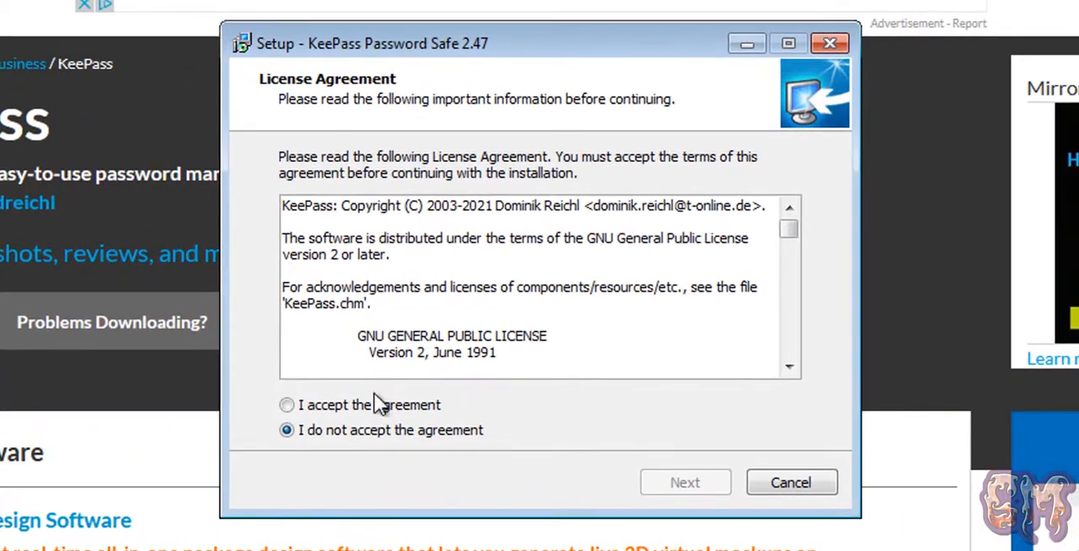
# Accept the license agreement and install KeePass with the full installation in C:\Program Files\KeePass Password Safe 2.
pyautogui.click(380, 404)
pyautogui.click(686, 483)
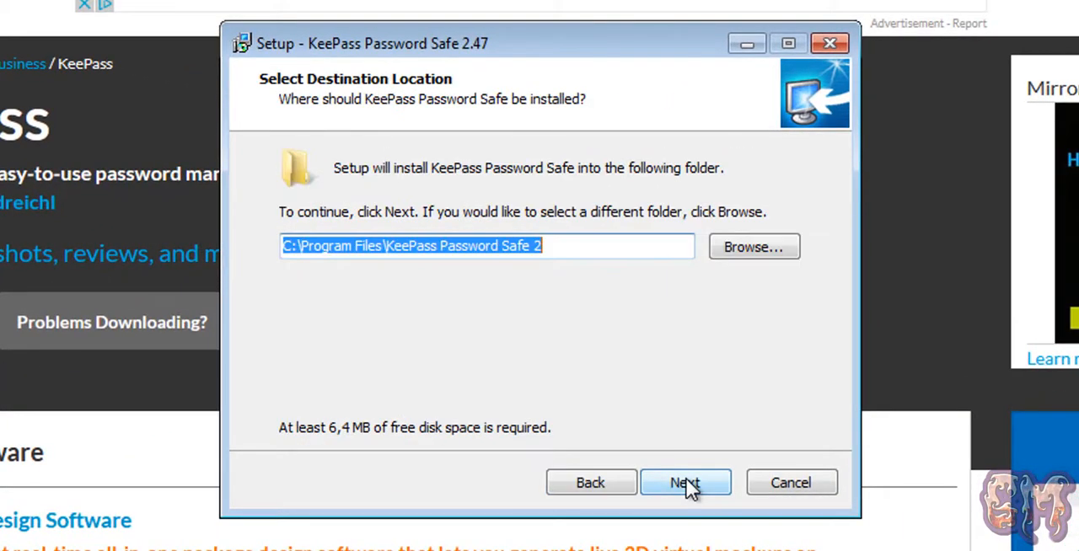
pyautogui.click(688, 486)
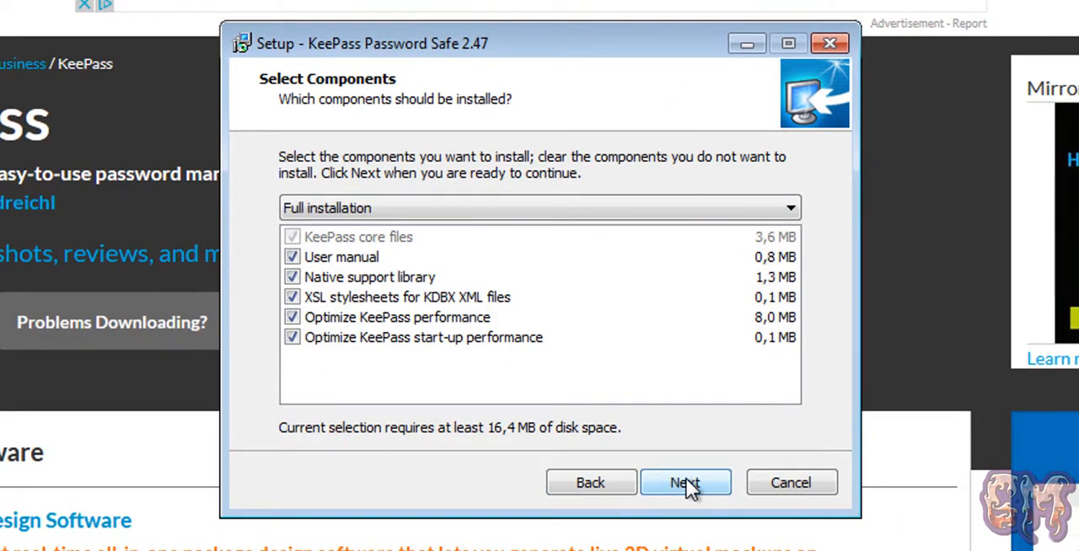
pyautogui.click(686, 482)
pyautogui.click(686, 484)
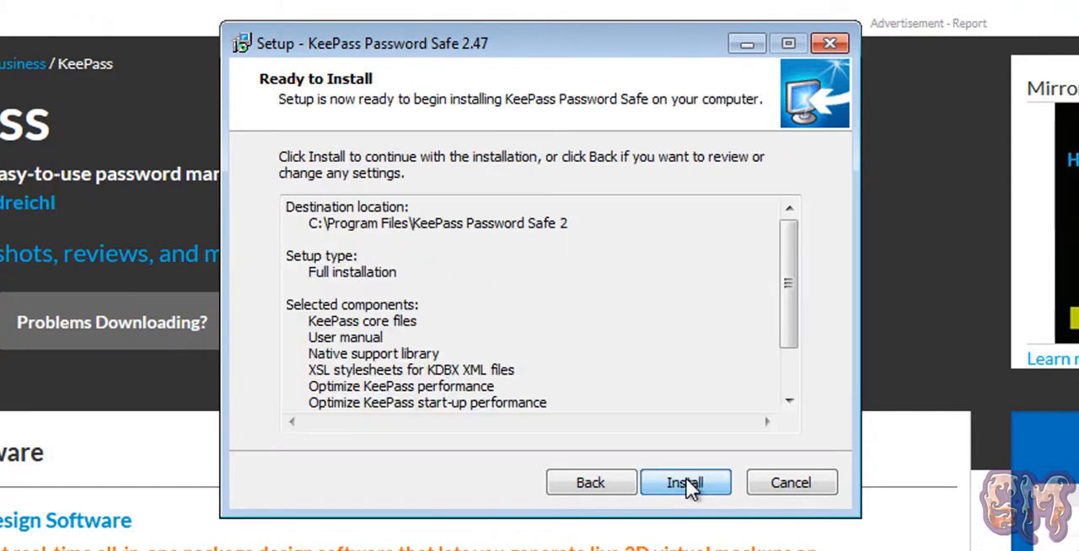
pyautogui.click(686, 483)
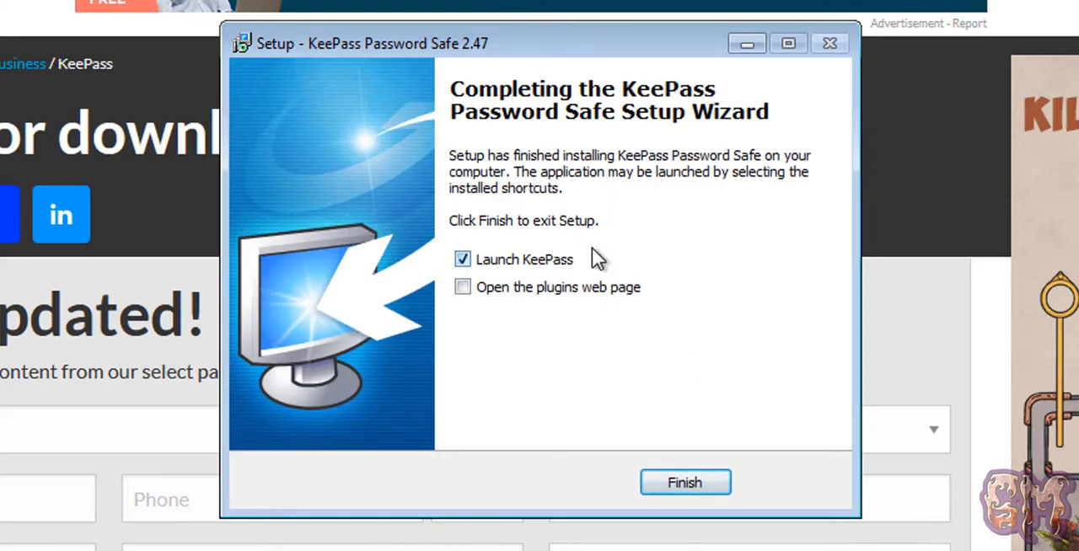
# Finish the setup wizard with Launch KeePass selected and enable the automatic update check.
pyautogui.click(710, 487)
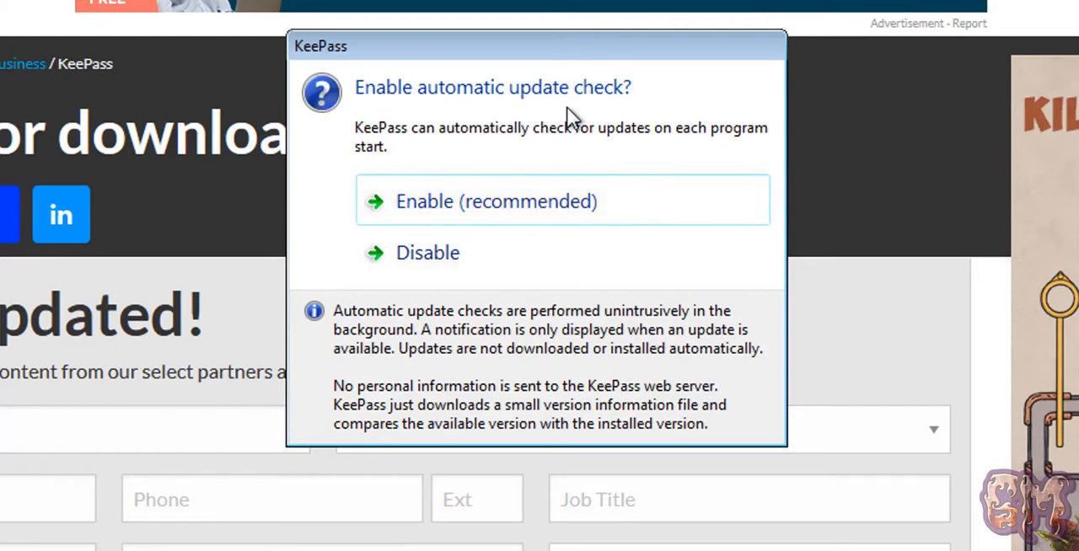
pyautogui.click(488, 206)
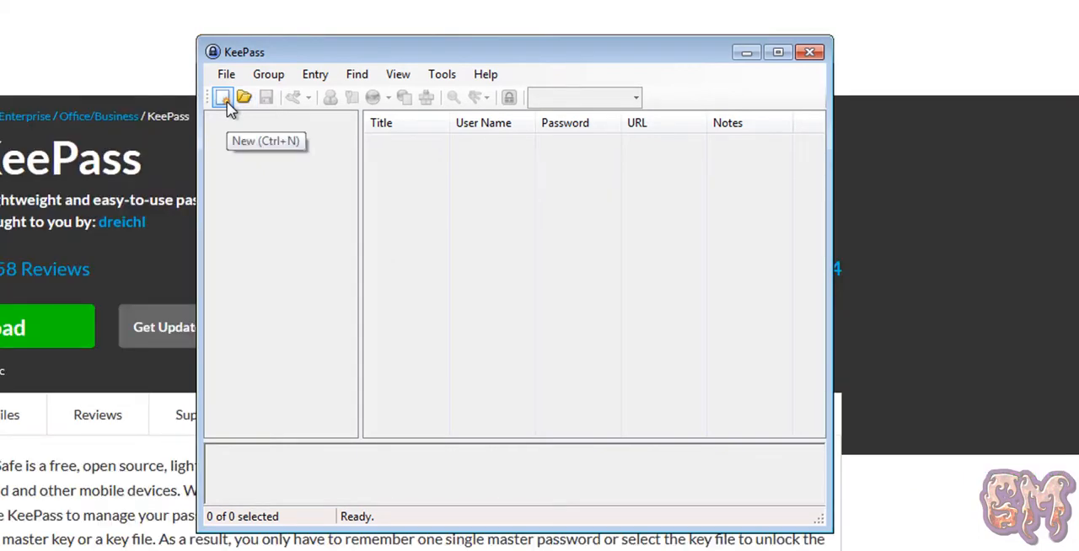
# Create a new password database file named Database.kdbx in the Documents library.
pyautogui.click(227, 104)
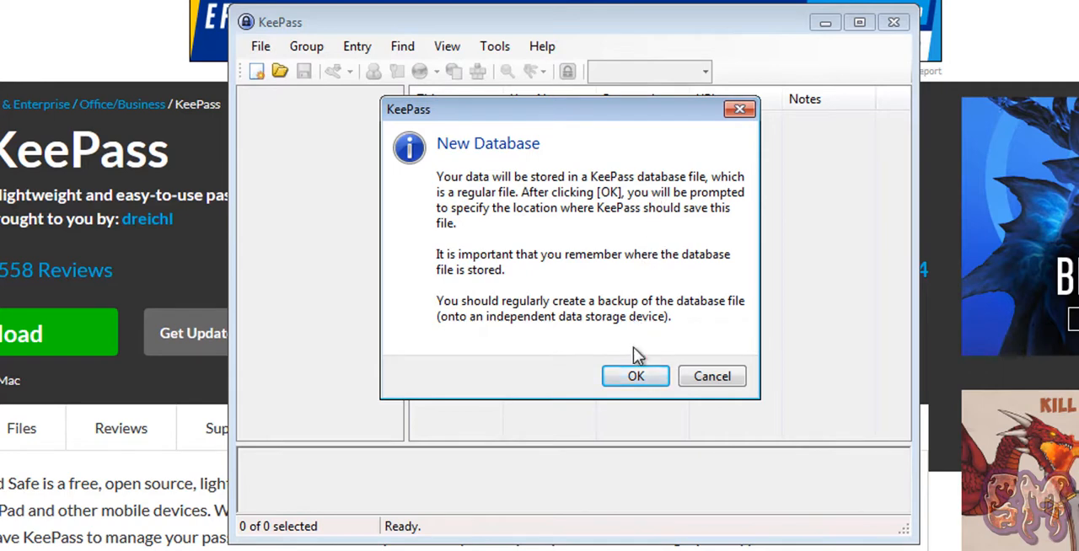
pyautogui.click(636, 379)
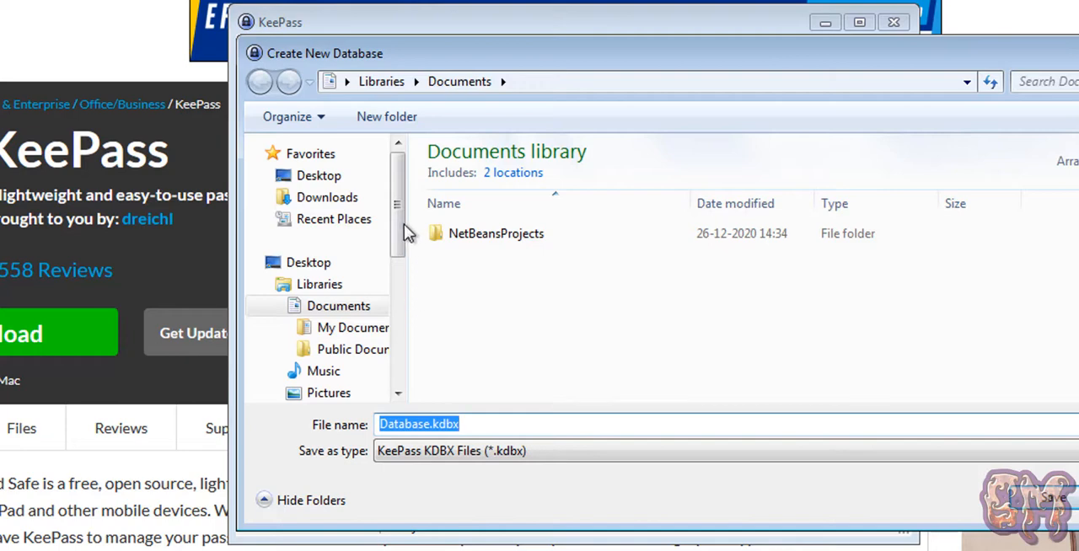
pyautogui.moveTo(397, 234); pyautogui.dragTo(398, 293)
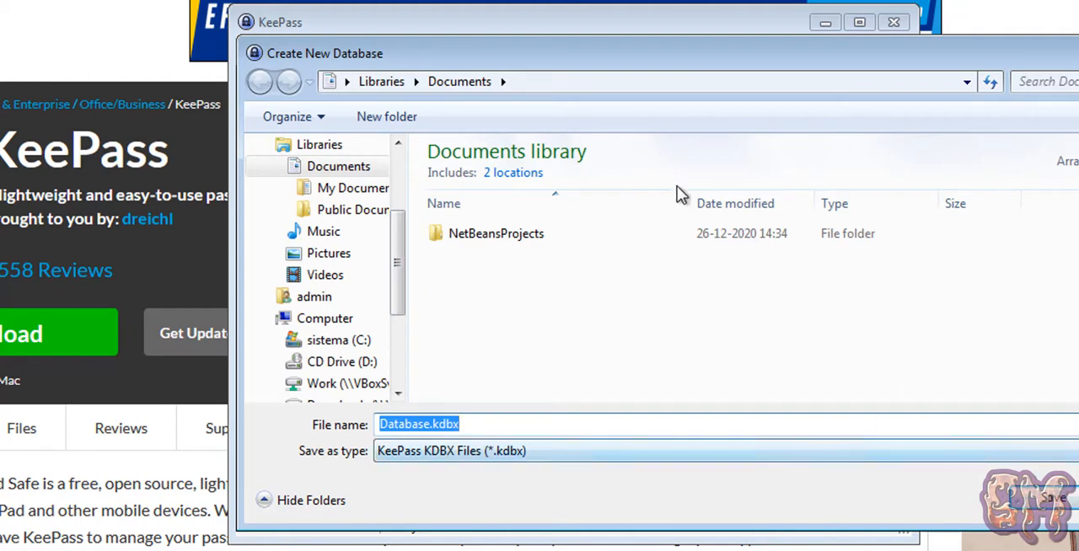
pyautogui.click(1036, 506)
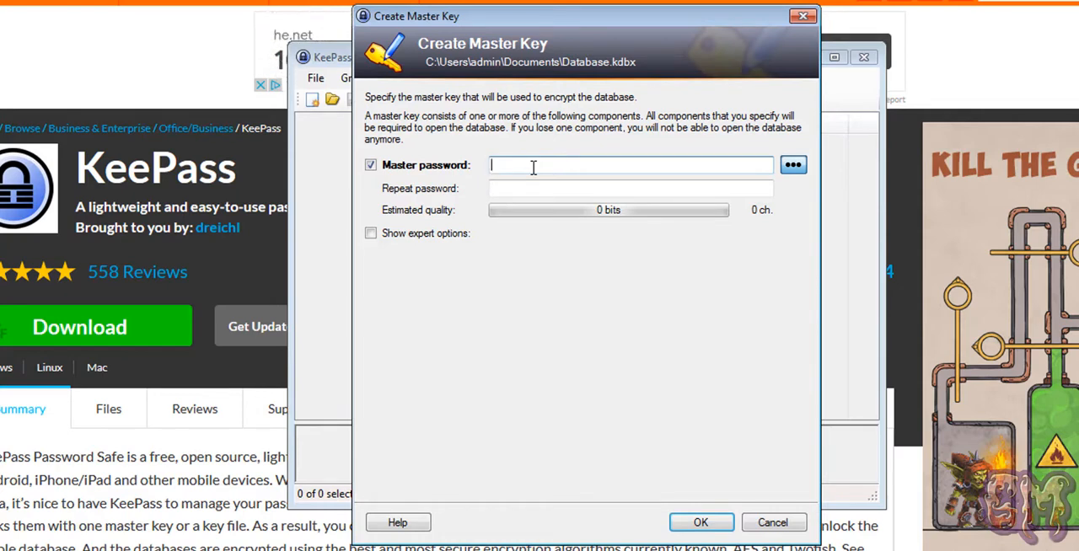
# Try a simple master password for the new database, entering it in both the master and repeat password fields.
pyautogui.write('••••••••••')
pyautogui.press('Tab')
pyautogui.write('••')
pyautogui.write('••••••••')
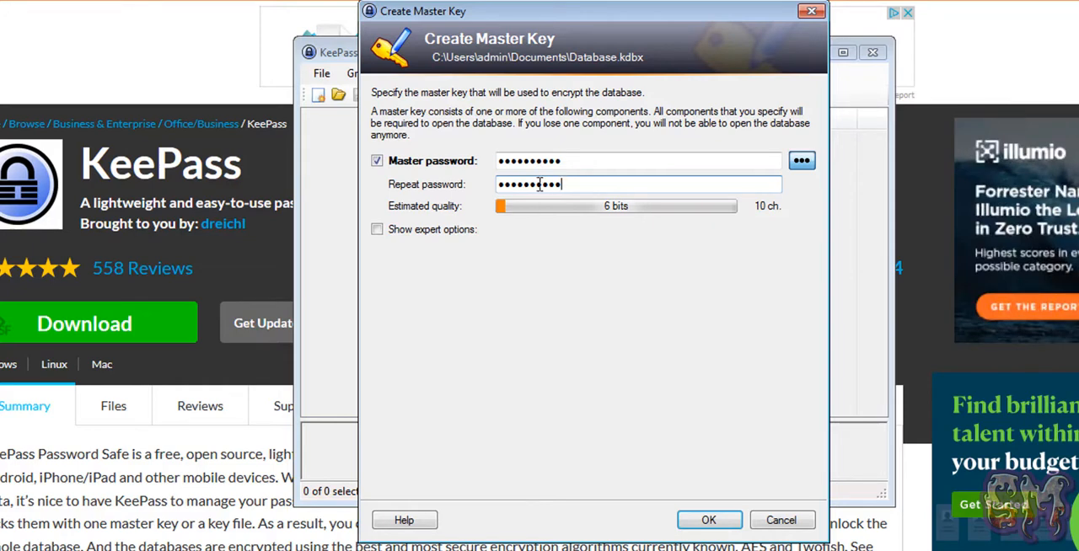
# Replace the master password with a stronger one, repeat it in the confirmation field, and accept using it despite the weak-password warning.
pyautogui.moveTo(575, 160); pyautogui.dragTo(445, 155)
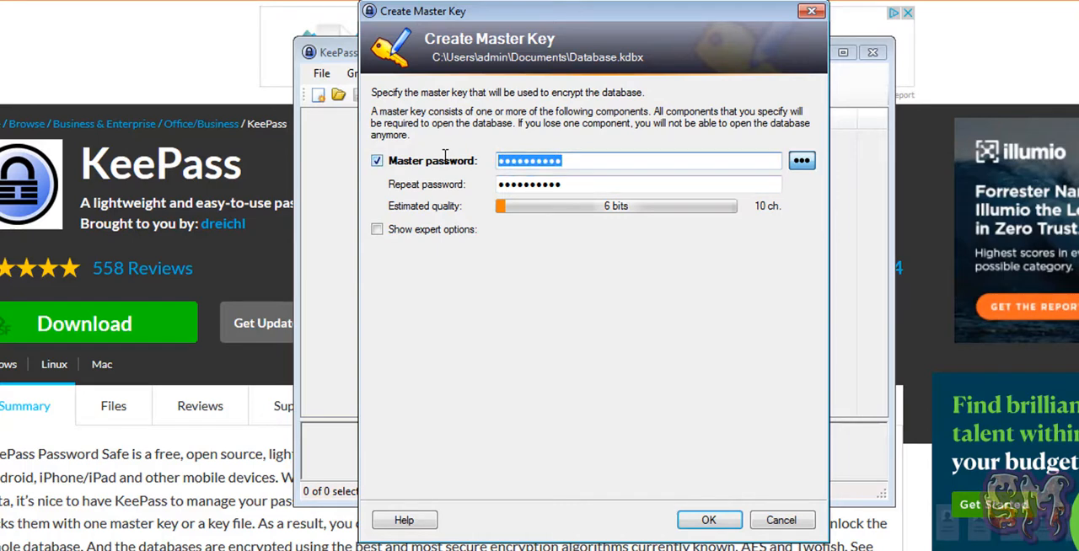
pyautogui.write('••••••••••')
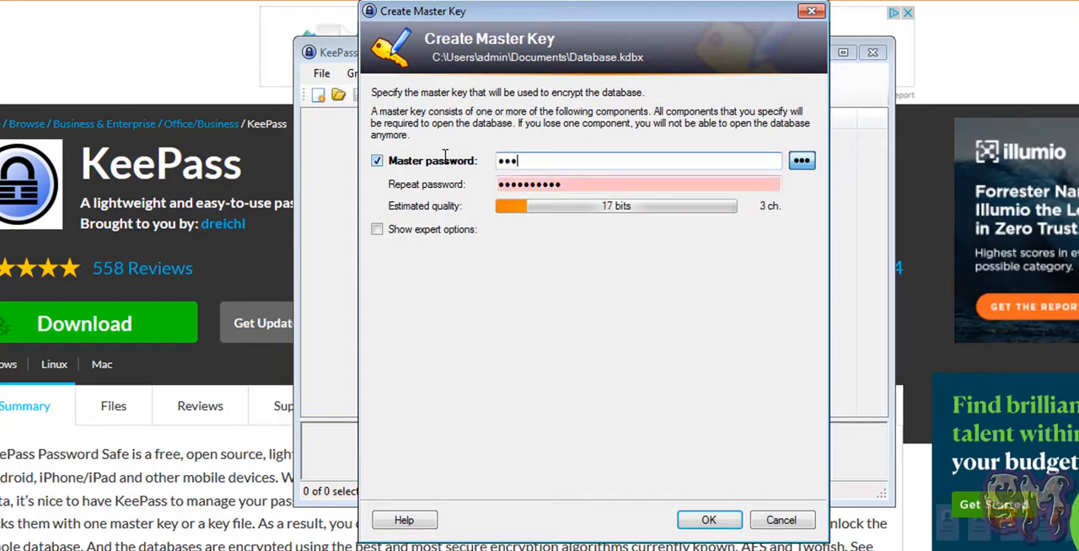
pyautogui.write('••••')
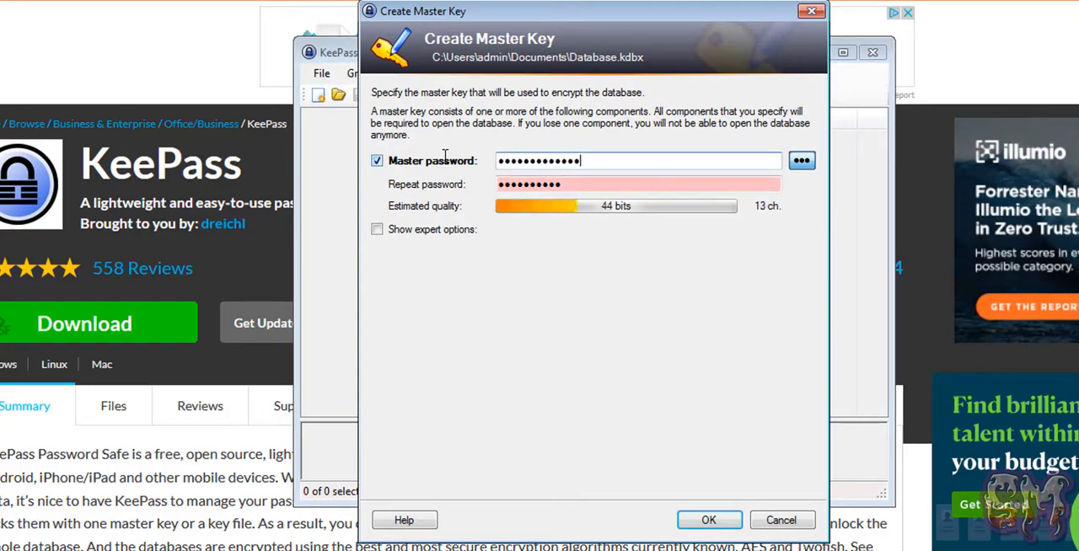
pyautogui.press('Tab')
pyautogui.press('Tab')
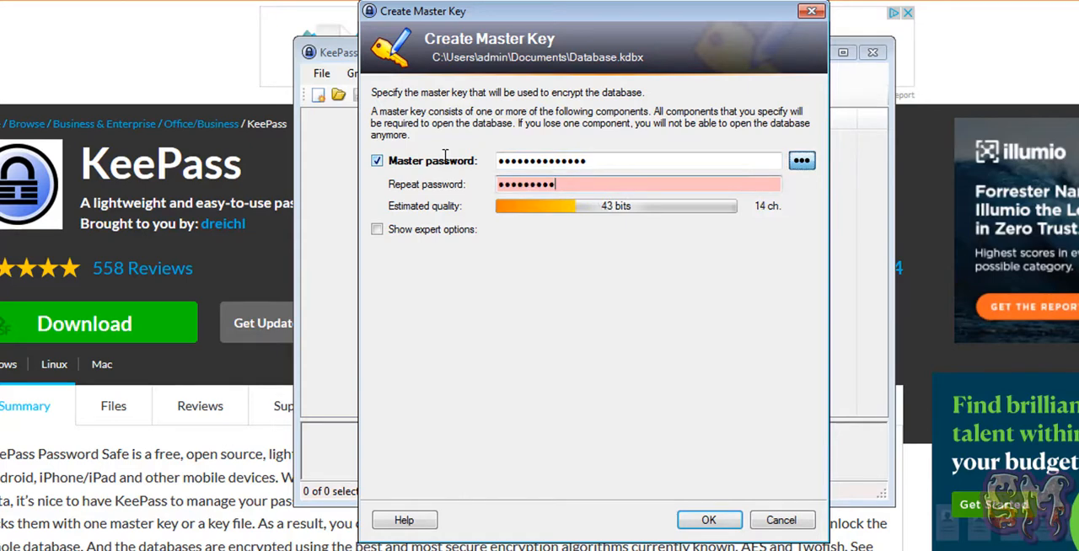
pyautogui.press('BackSpace')
pyautogui.press('BackSpace')
pyautogui.press('BackSpace')
pyautogui.press('BackSpace')
pyautogui.press('BackSpace')
pyautogui.press('BackSpace')
pyautogui.press('BackSpace')
pyautogui.press('BackSpace')
pyautogui.press('BackSpace')
pyautogui.press('BackSpace')
pyautogui.write('•')
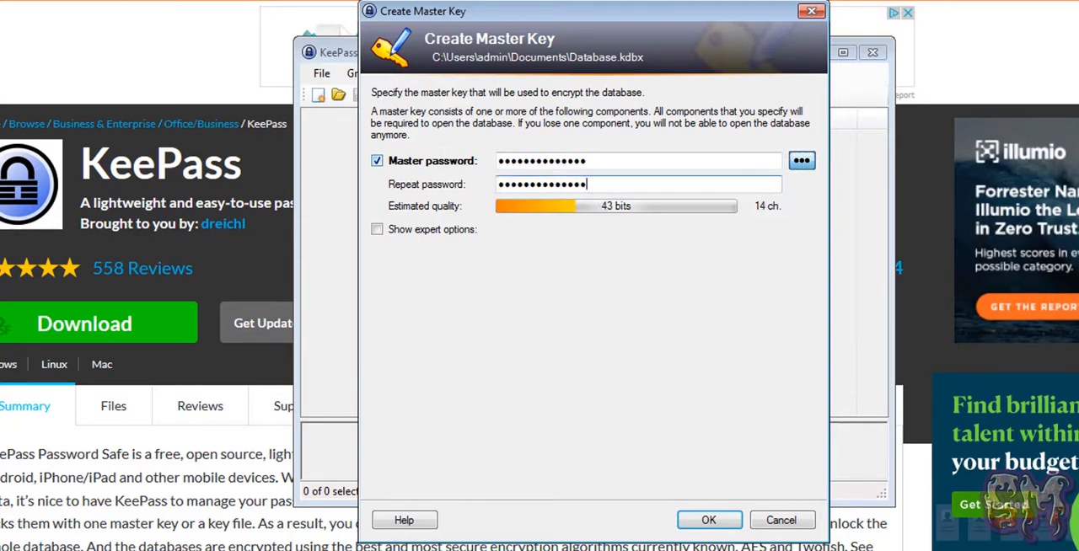
pyautogui.click(733, 523)
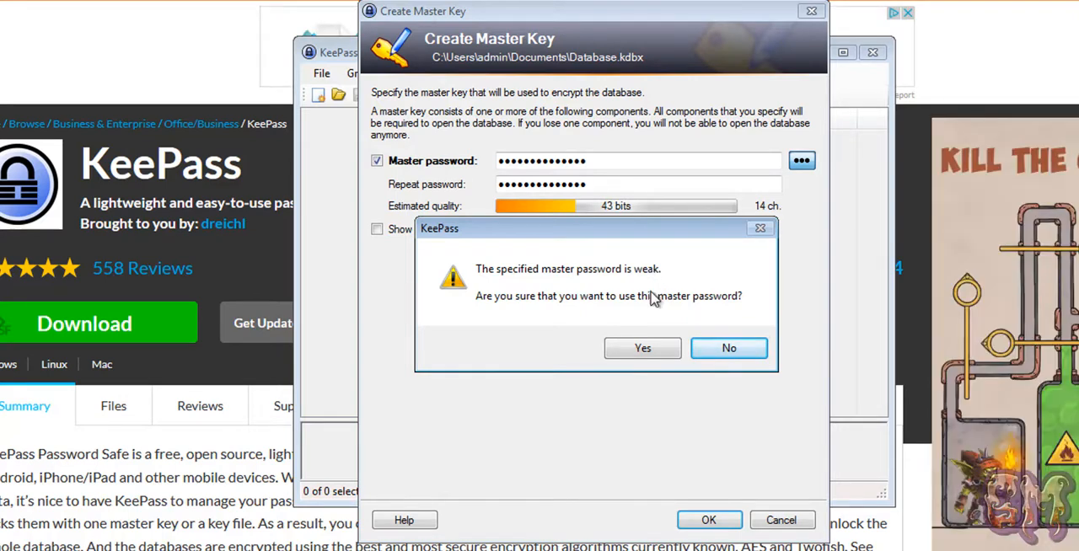
pyautogui.click(638, 355)
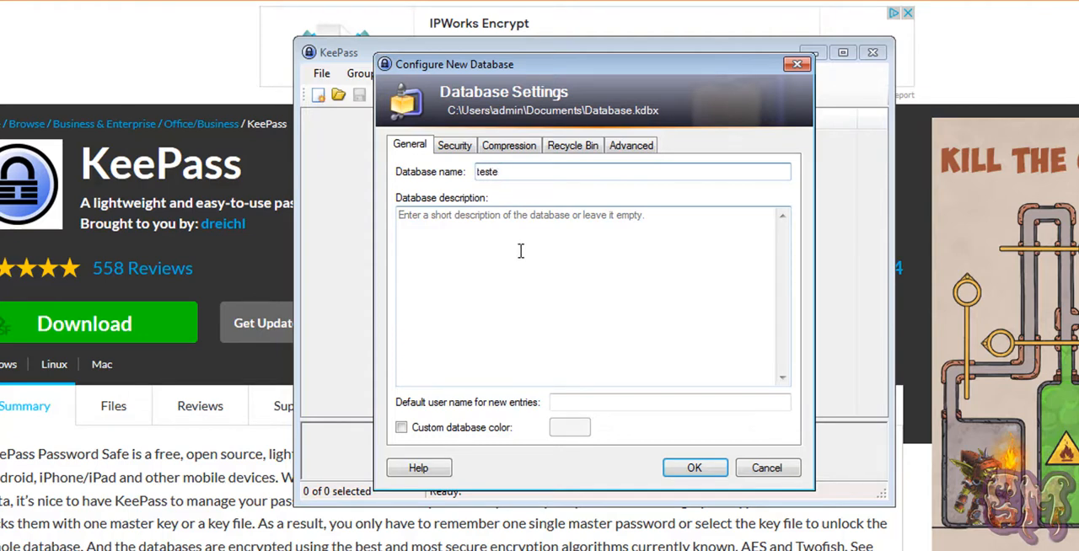
# Name the new database teste, accept its settings, and skip printing the emergency sheet.
pyautogui.click(694, 469)
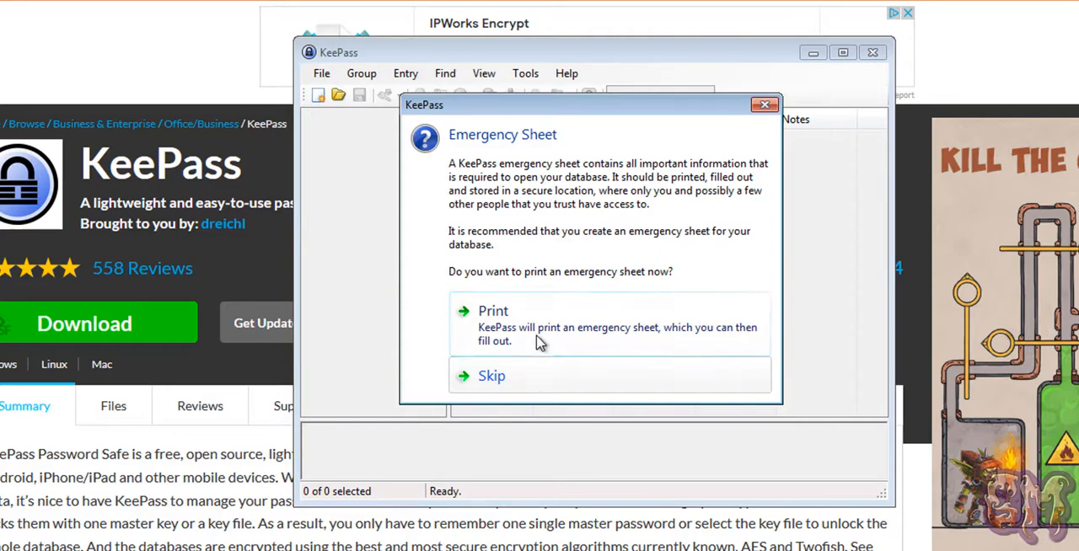
pyautogui.click(519, 380)
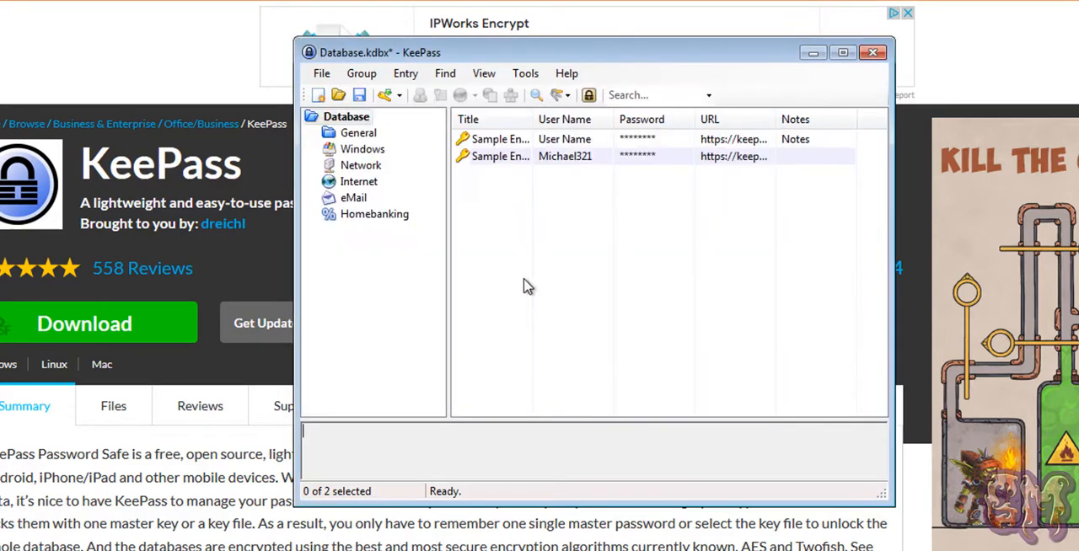
# Open Sample Entry #2, review its title, user name, password and URL fields, and reveal the stored password.
pyautogui.doubleClick(496, 157)
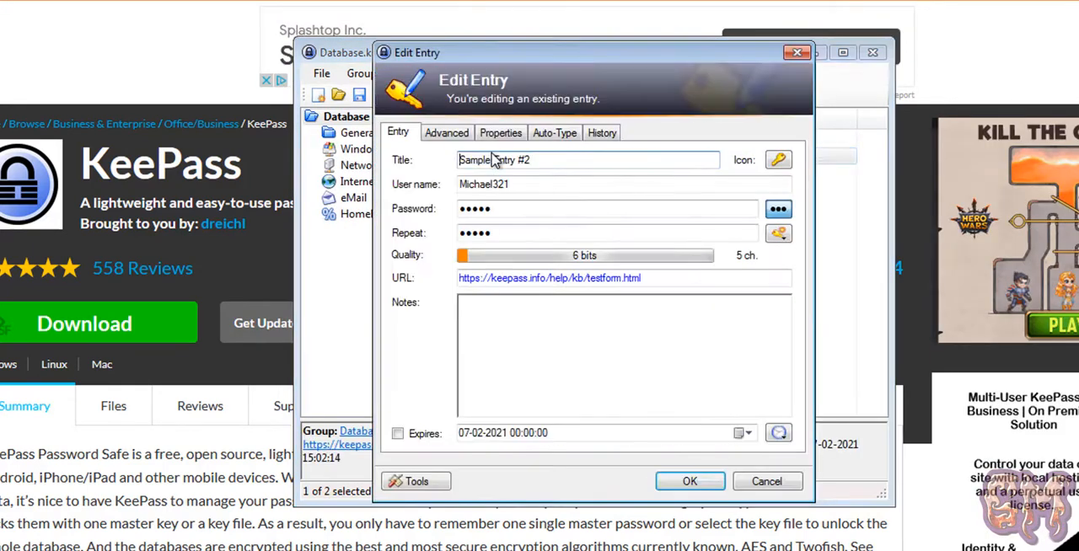
pyautogui.moveTo(548, 160); pyautogui.dragTo(461, 159)
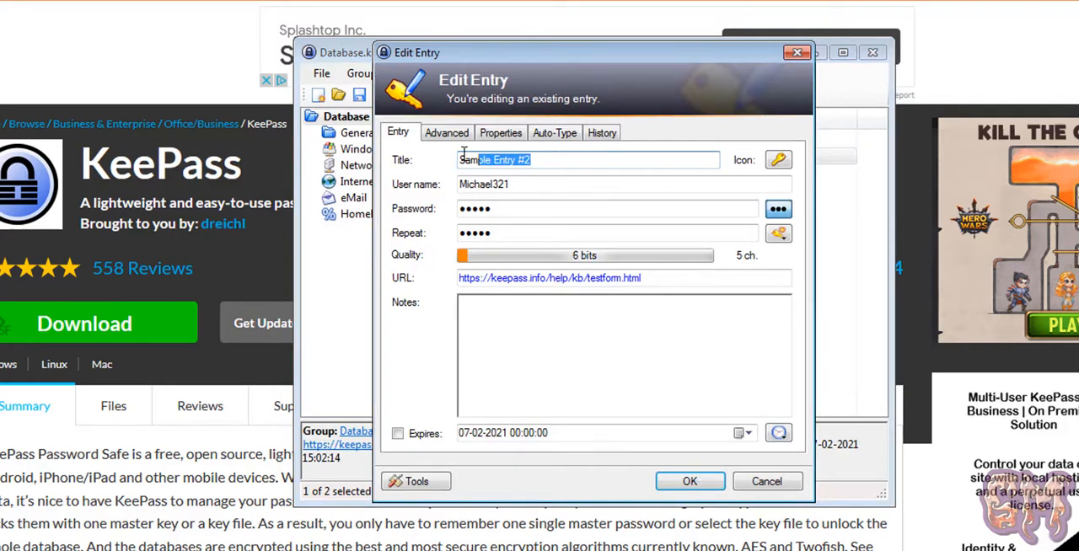
pyautogui.moveTo(532, 180); pyautogui.dragTo(446, 180)
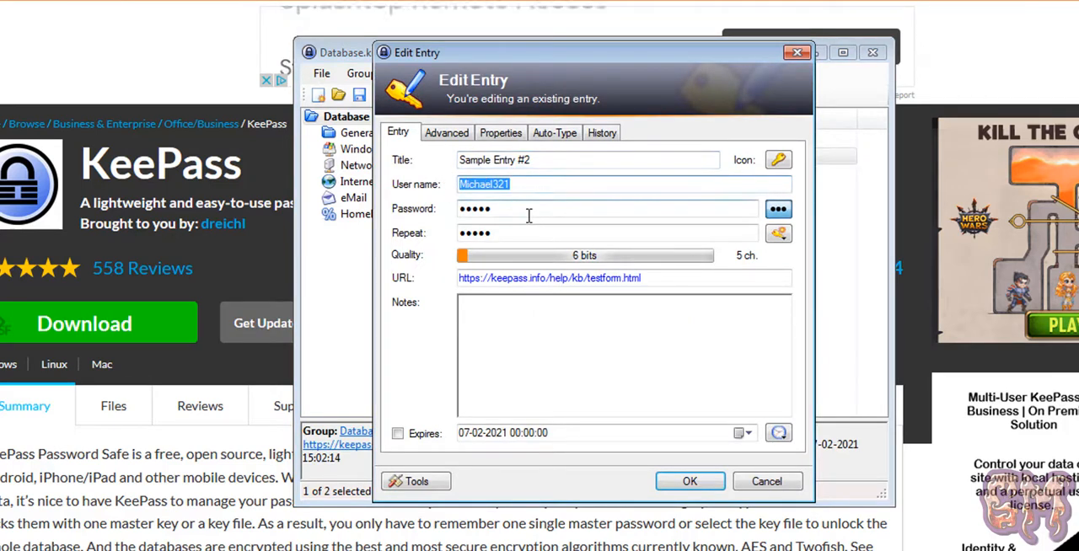
pyautogui.moveTo(510, 211); pyautogui.dragTo(438, 210)
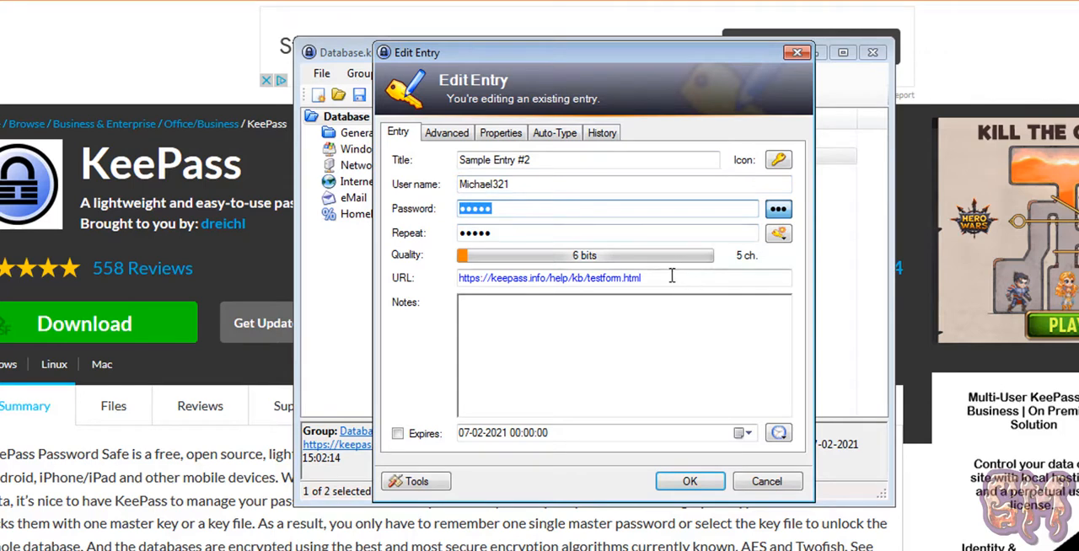
pyautogui.moveTo(672, 279); pyautogui.dragTo(447, 262)
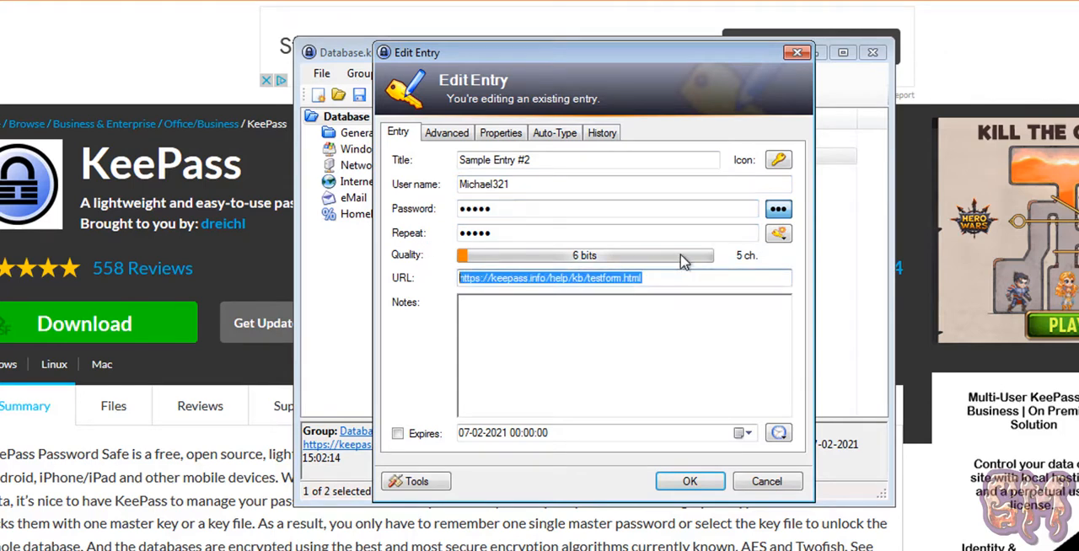
pyautogui.click(777, 215)
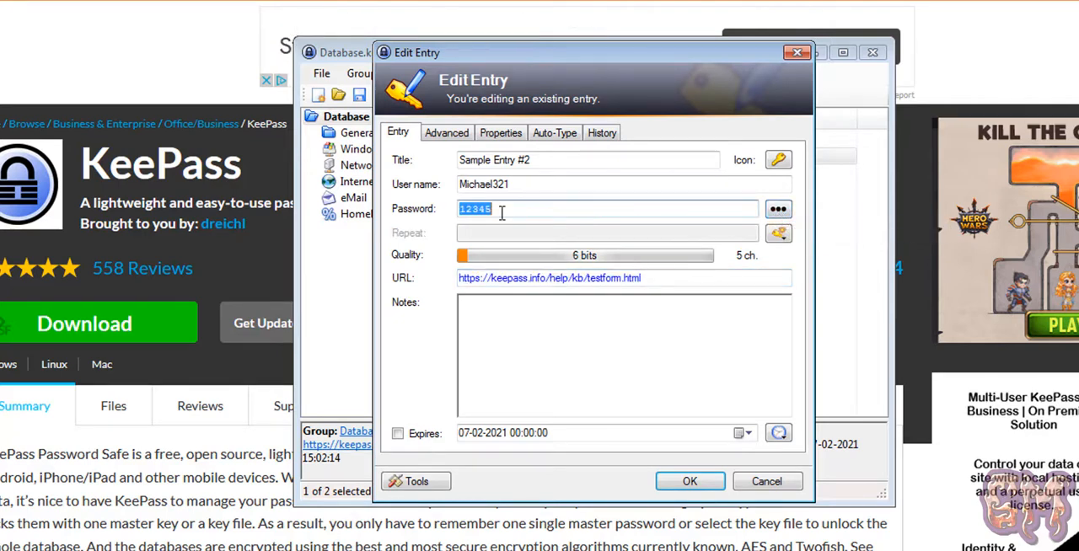
# Mask the password of Sample Entry #2 again and close the entry without changing it.
pyautogui.click(474, 212)
pyautogui.doubleClick(474, 213)
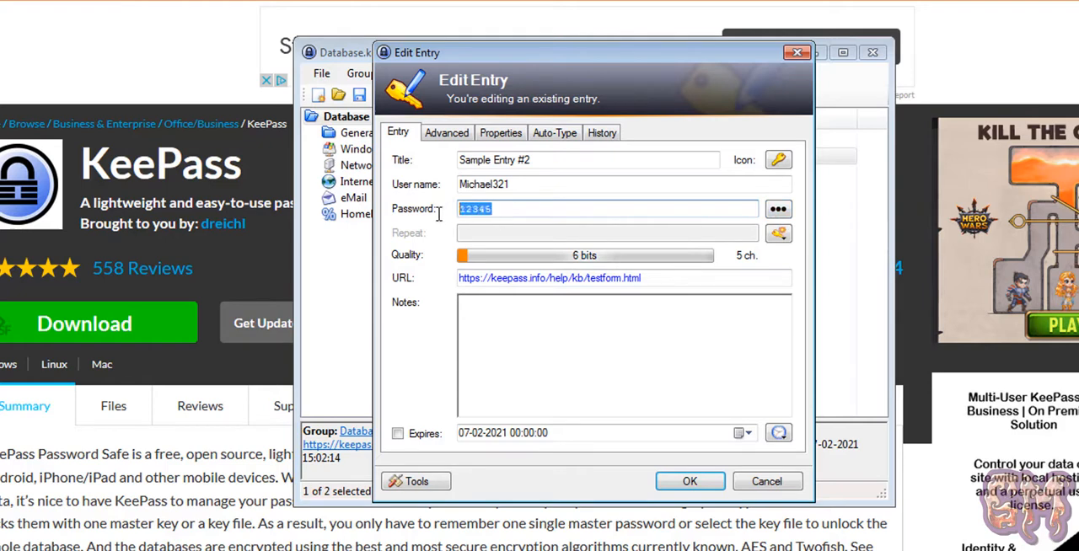
pyautogui.click(779, 212)
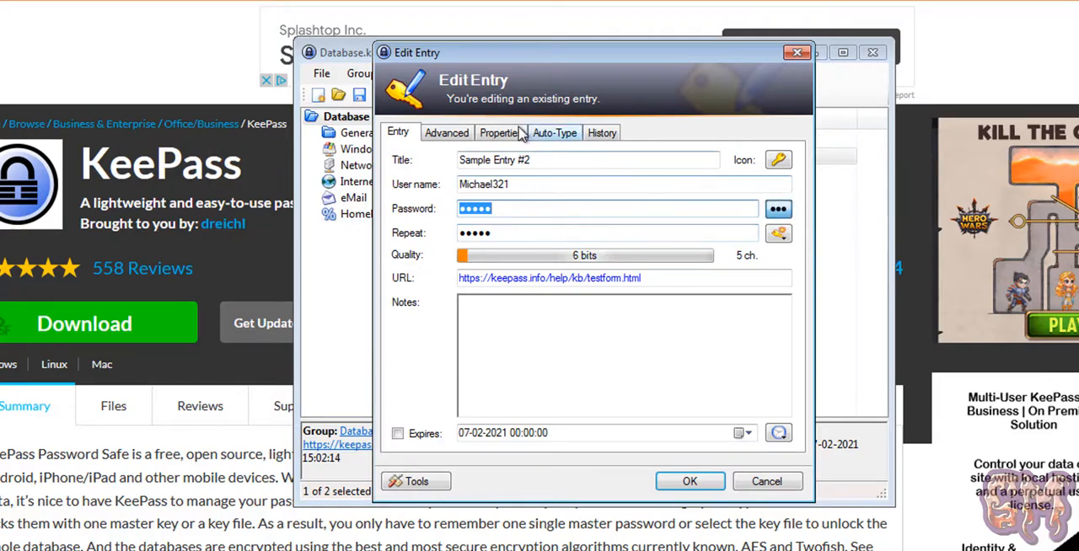
pyautogui.click(796, 54)
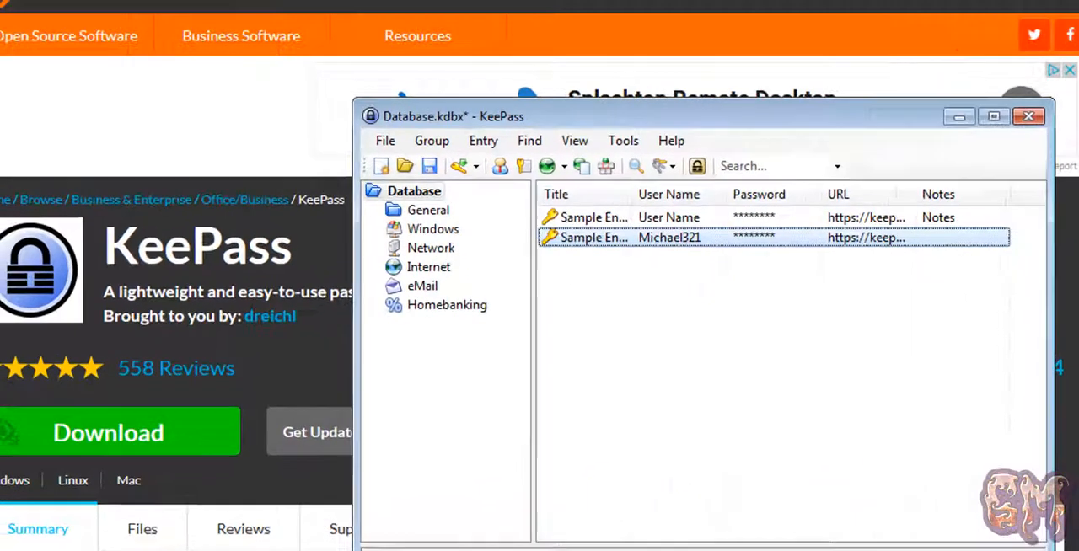
# Switch to the browser, go to gmail.com and open the Gmail sign-in page.
pyautogui.click(1074, 313)
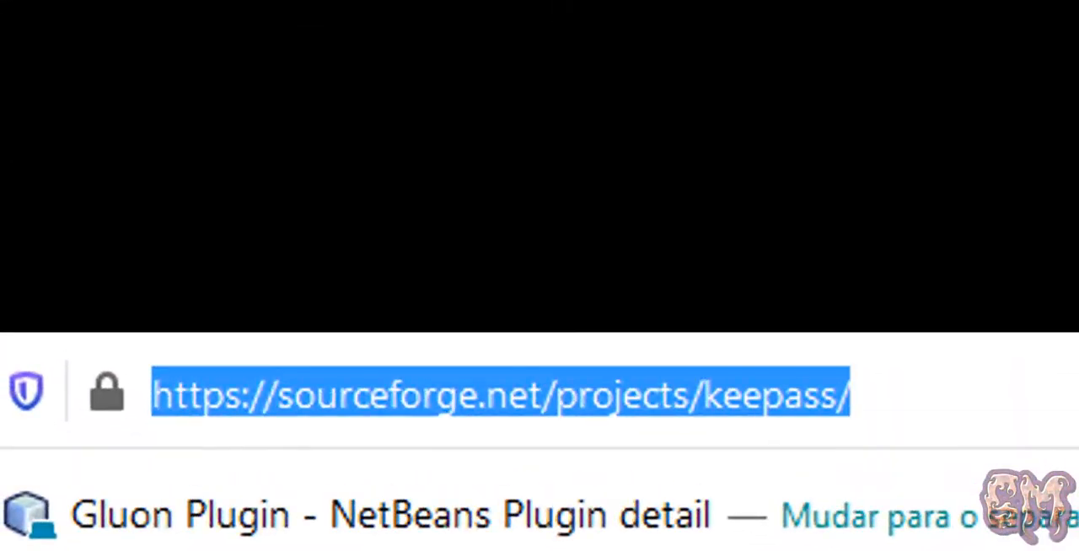
pyautogui.write('g')
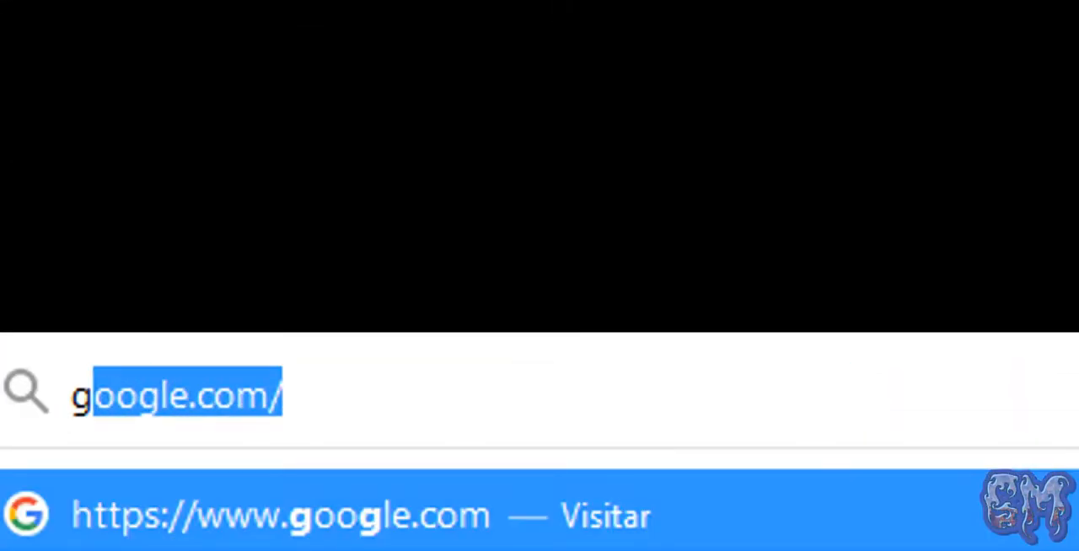
pyautogui.write('mail.com')
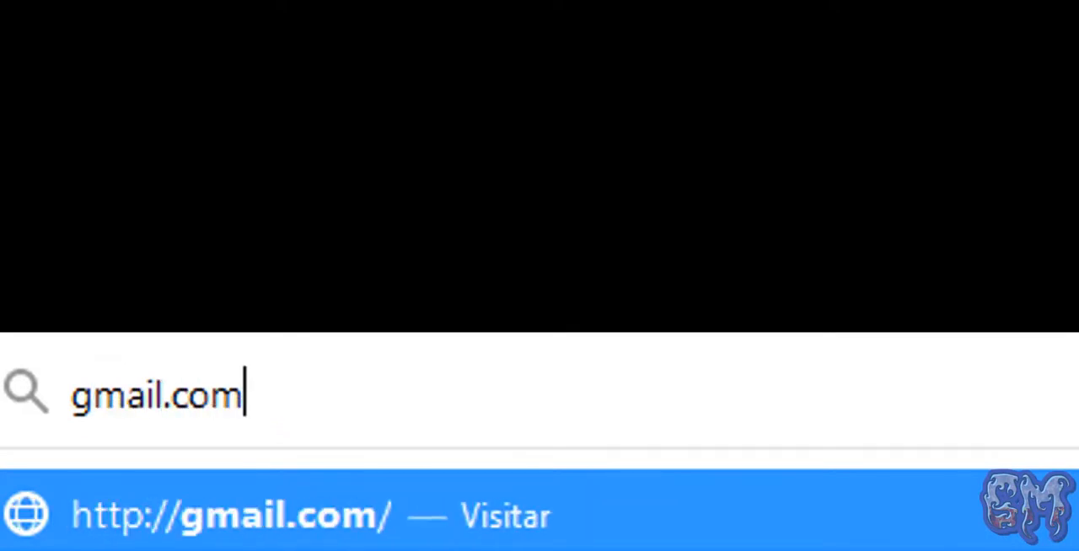
pyautogui.press('Return')
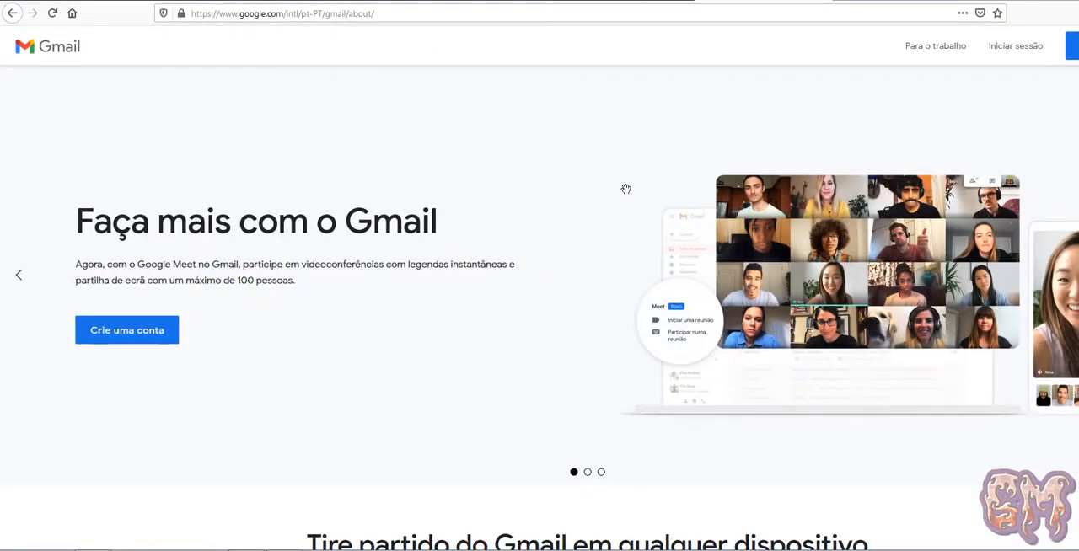
pyautogui.click(1015, 48)
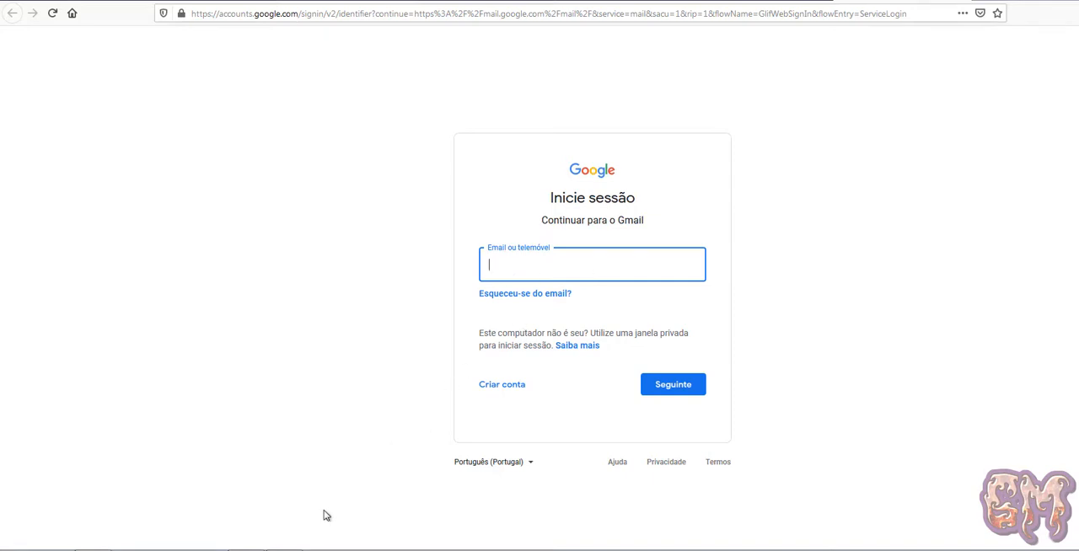
# Switch to KeePass and start a new entry titled gmail with the account's e-mail address as user name.
pyautogui.click(287, 550)
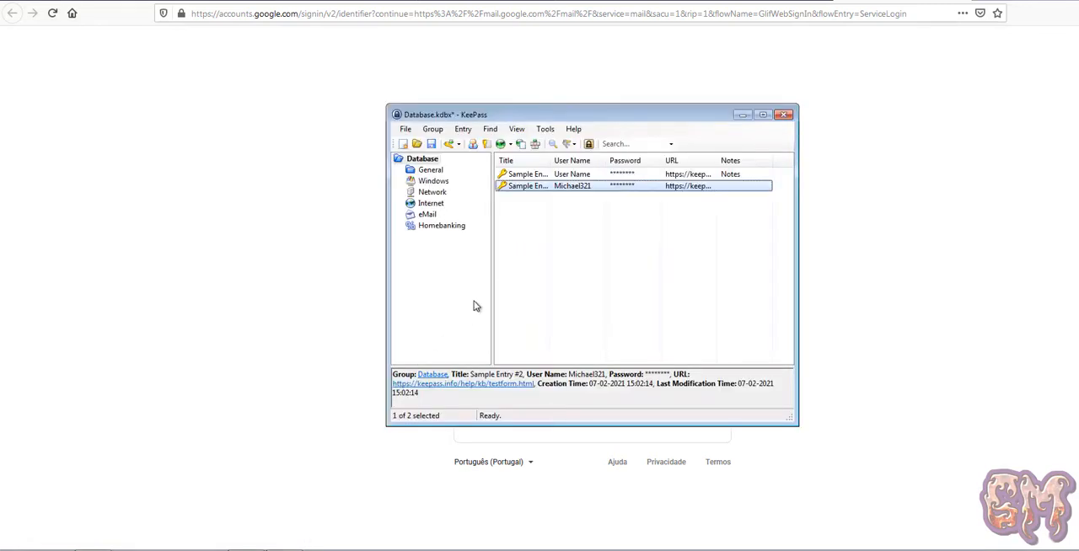
pyautogui.rightClick(515, 244)
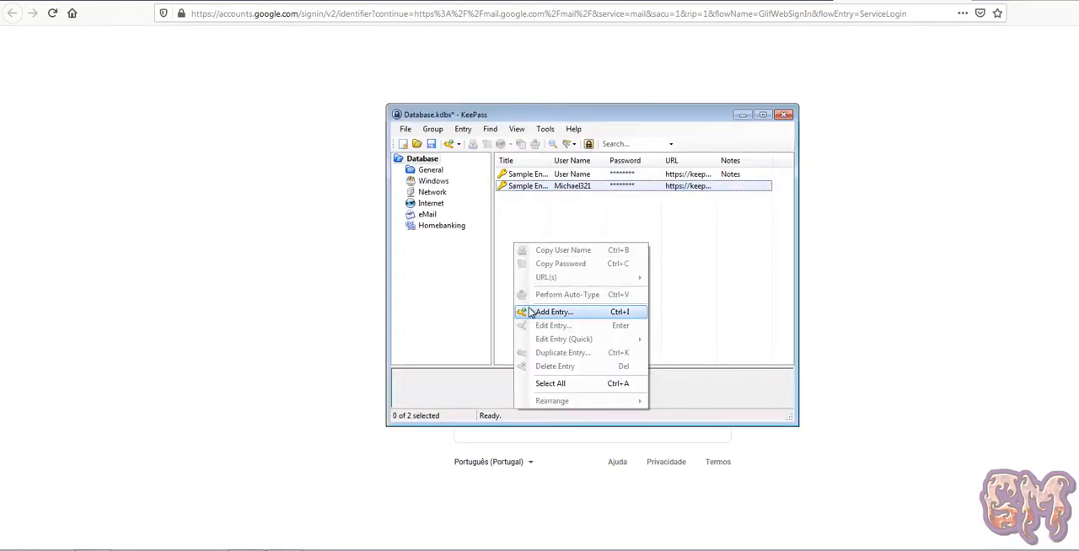
pyautogui.click(557, 313)
pyautogui.click(549, 189)
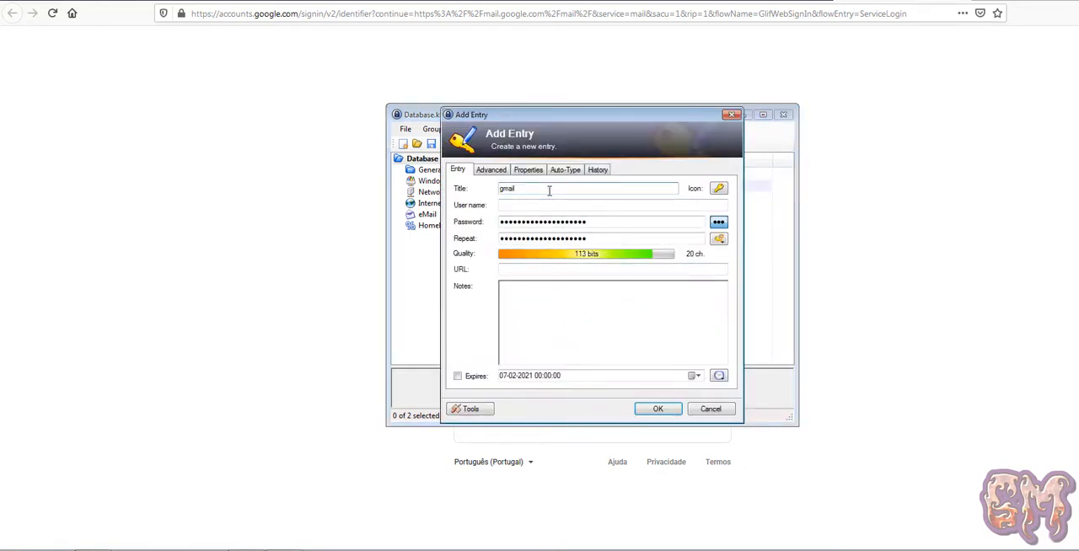
pyautogui.click(555, 204)
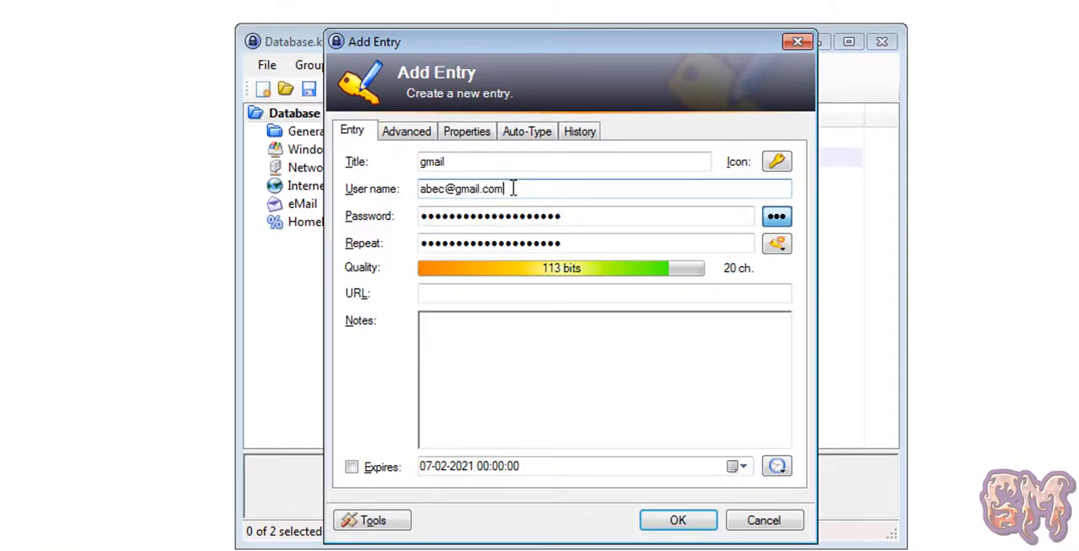
# Replace the generated password with the account password, repeat it for confirmation, and save the gmail entry.
pyautogui.press('Tab')
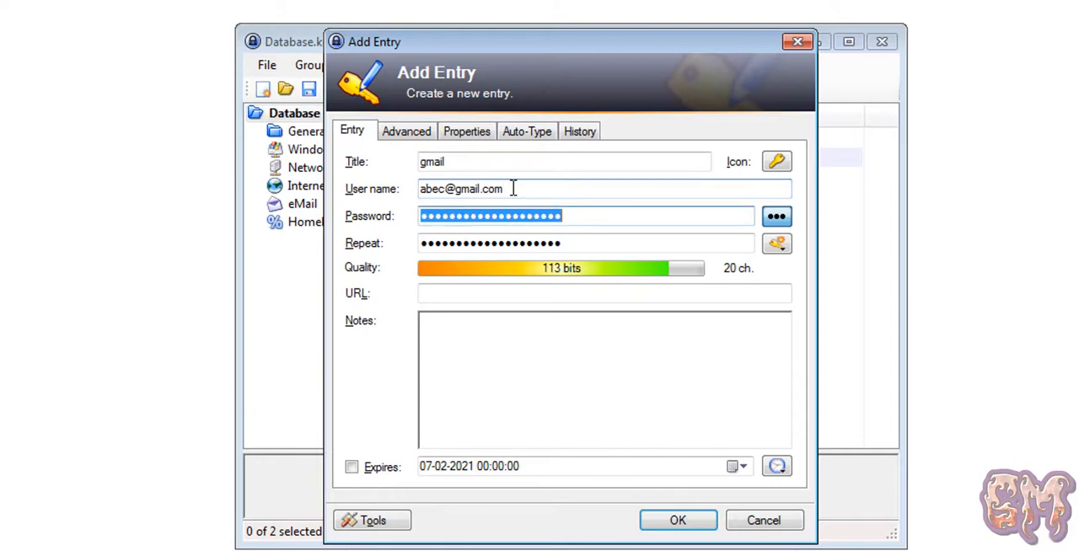
pyautogui.write('1234')
pyautogui.press('Tab')
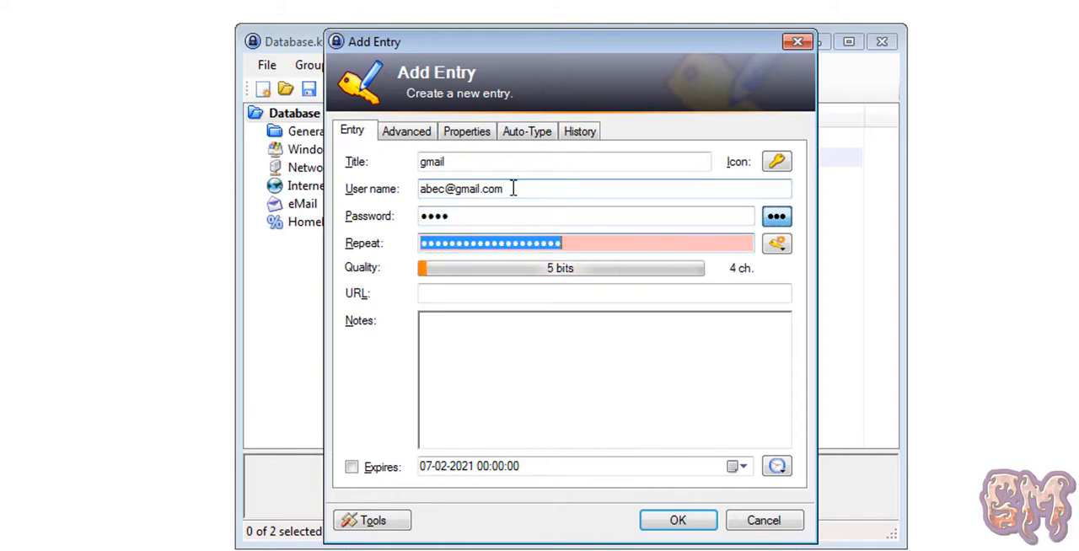
pyautogui.write('1234')
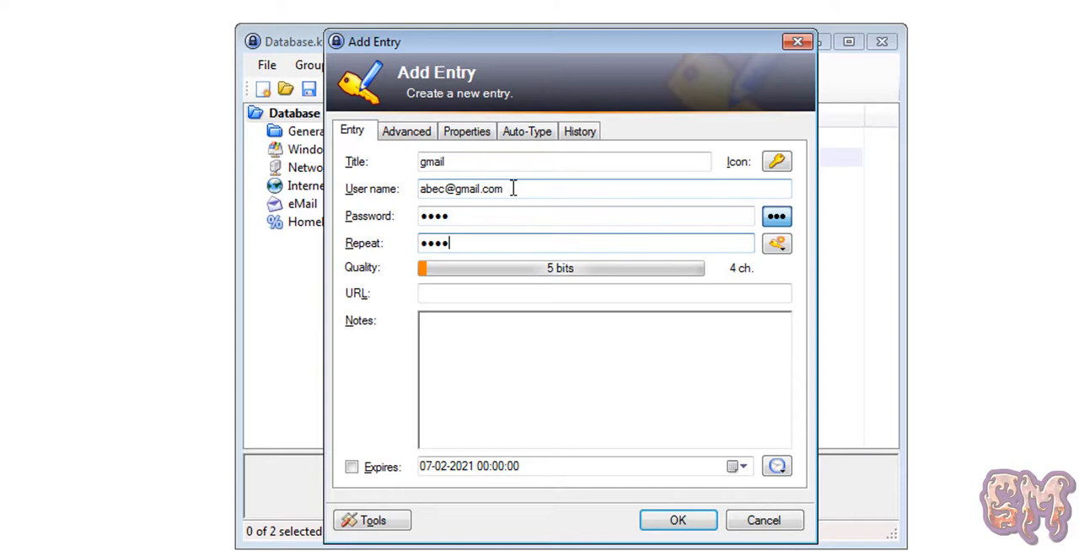
pyautogui.click(693, 523)
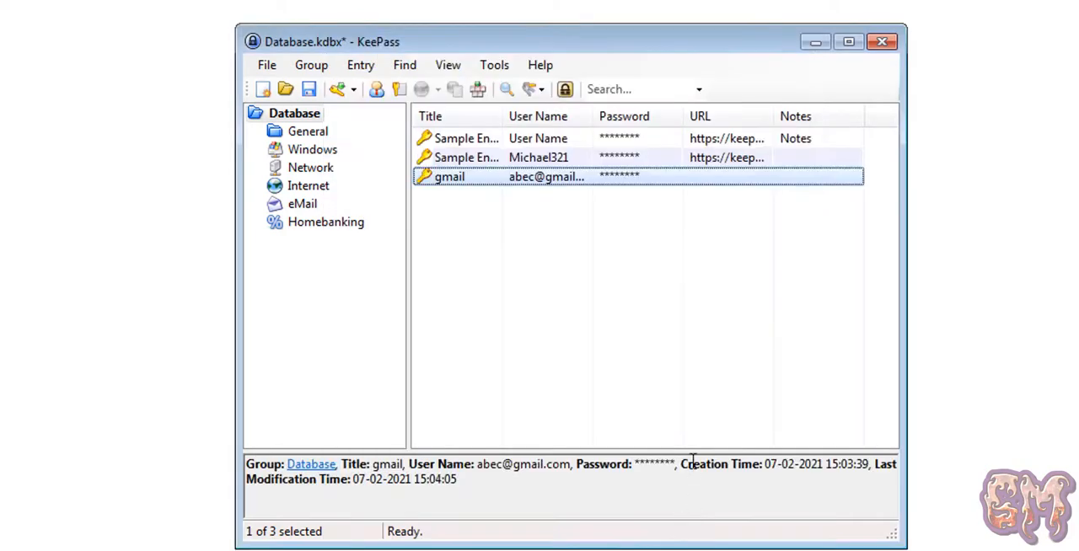
# Place KeePass beside the Google sign-in form, copy the gmail entry's user name, and paste it into the e-mail field.
pyautogui.moveTo(611, 44); pyautogui.dragTo(1078, 36)
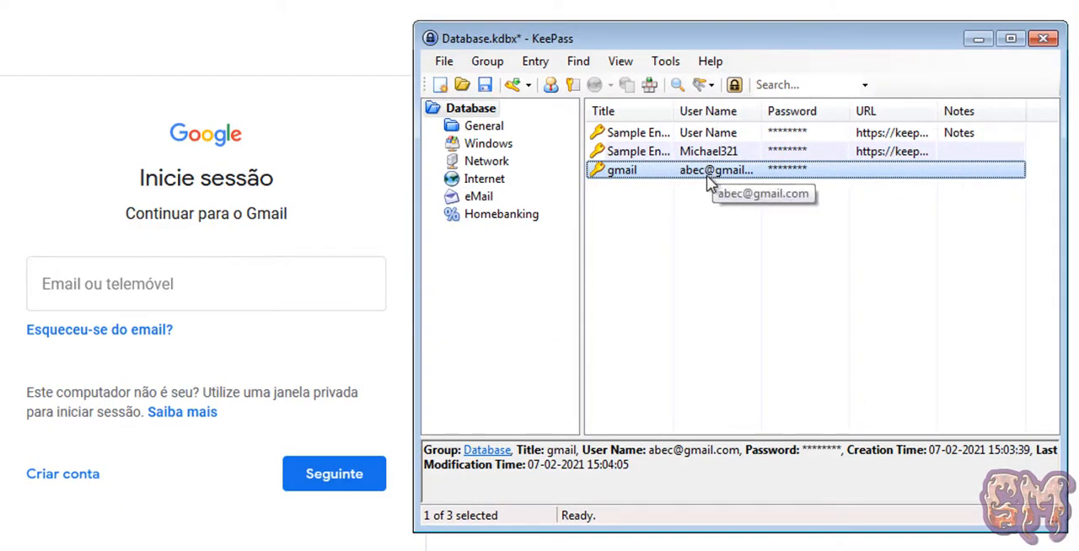
pyautogui.doubleClick(709, 174)
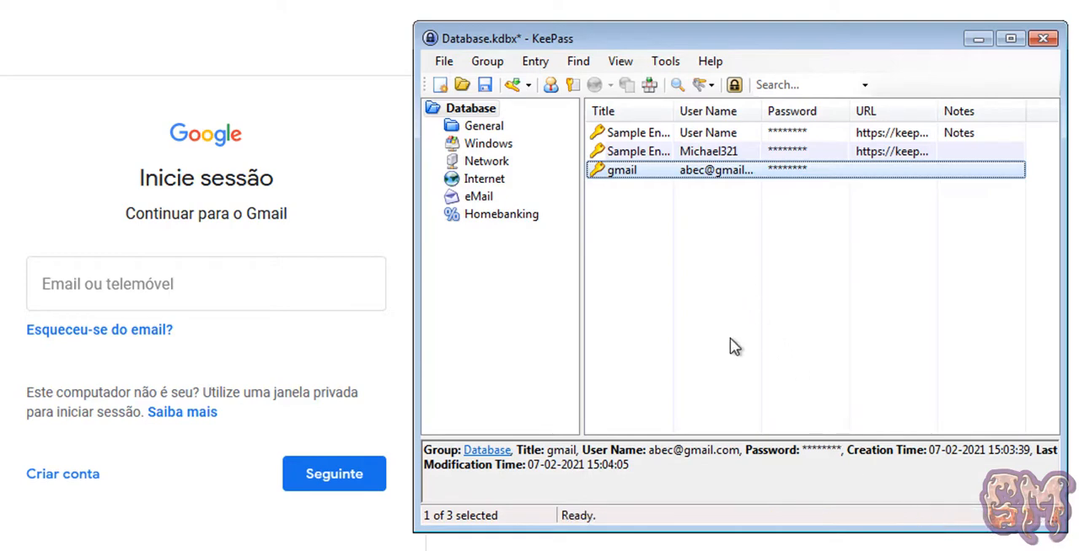
pyautogui.doubleClick(713, 170)
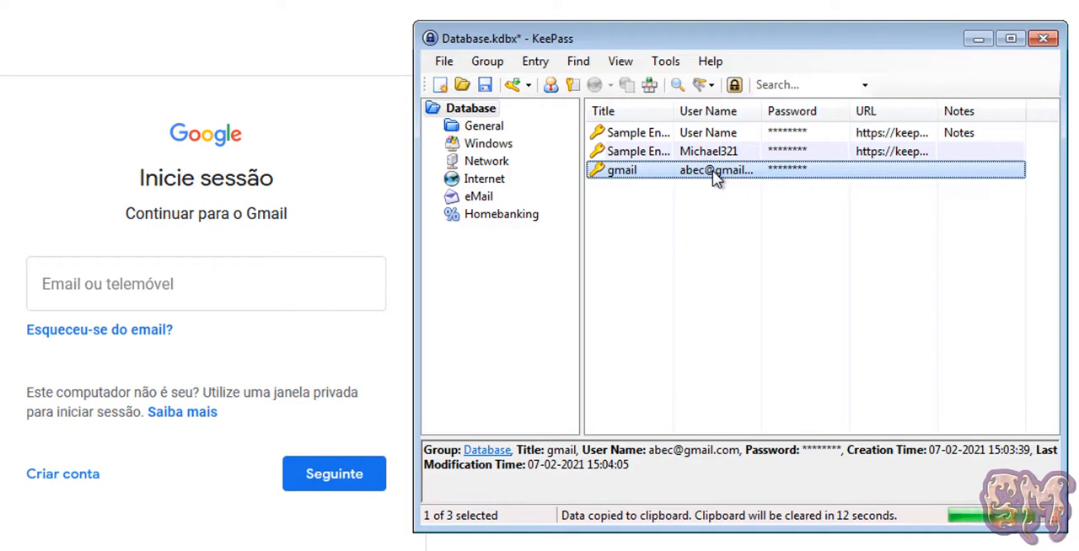
pyautogui.click(220, 285)
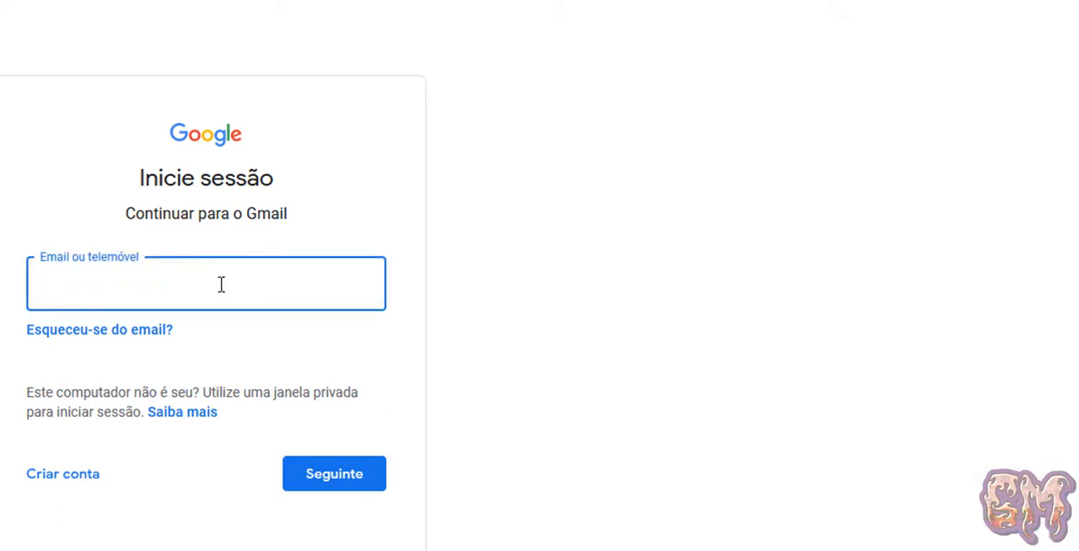
pyautogui.hotkey('ctrl', 'v')
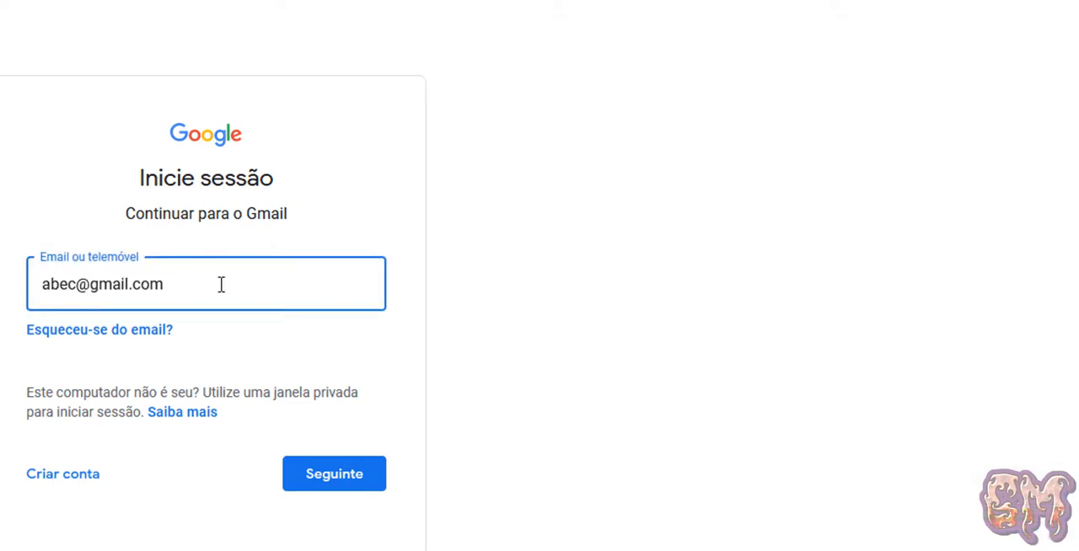
# Clear the e-mail field, check the clipboard countdown in KeePass, and try pasting the copied user name again once it runs out.
pyautogui.hotkey('ctrl', 'a')
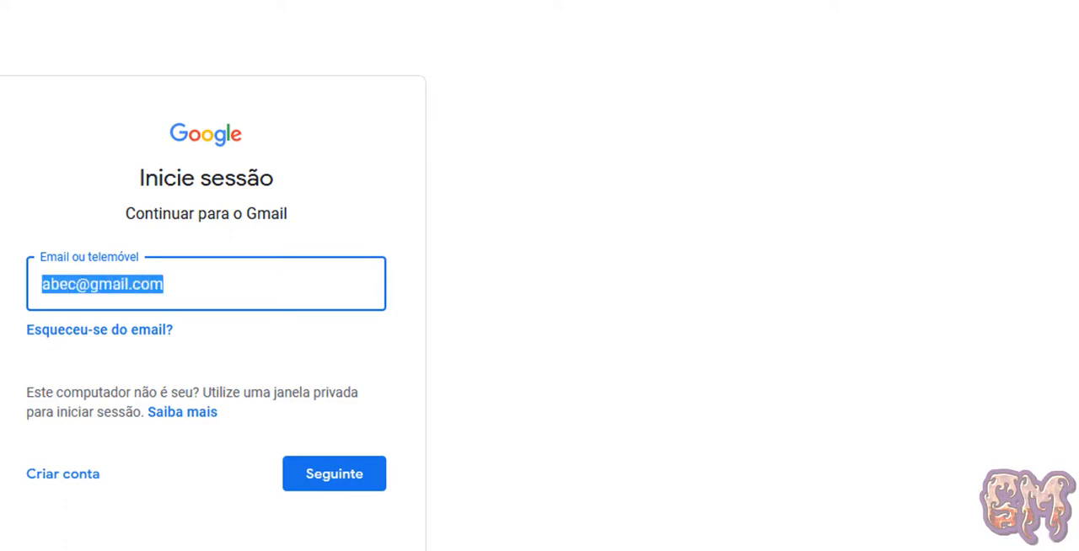
pyautogui.press('BackSpace')
pyautogui.hotkey('alt', 'Tab')
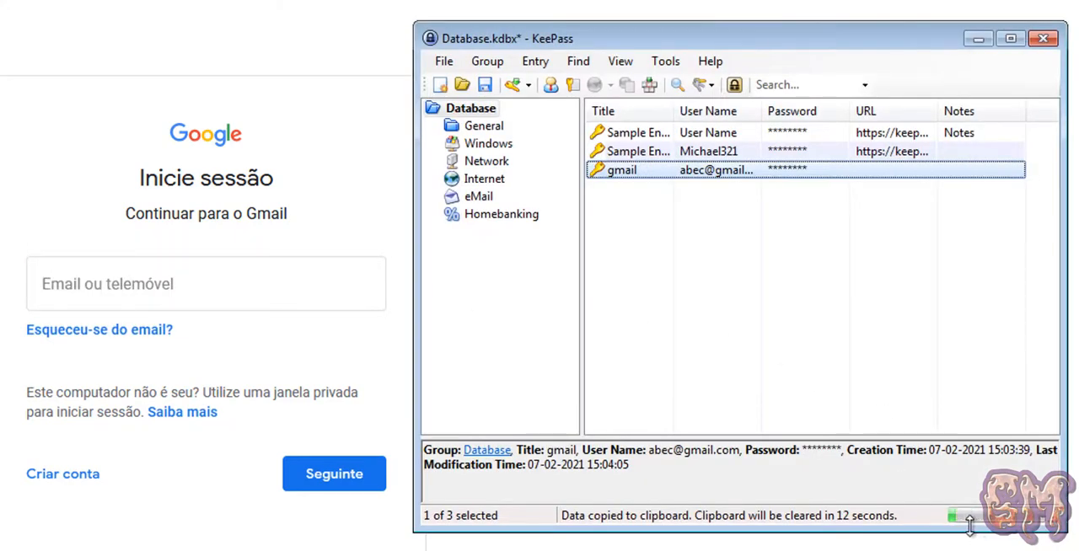
pyautogui.click(279, 291)
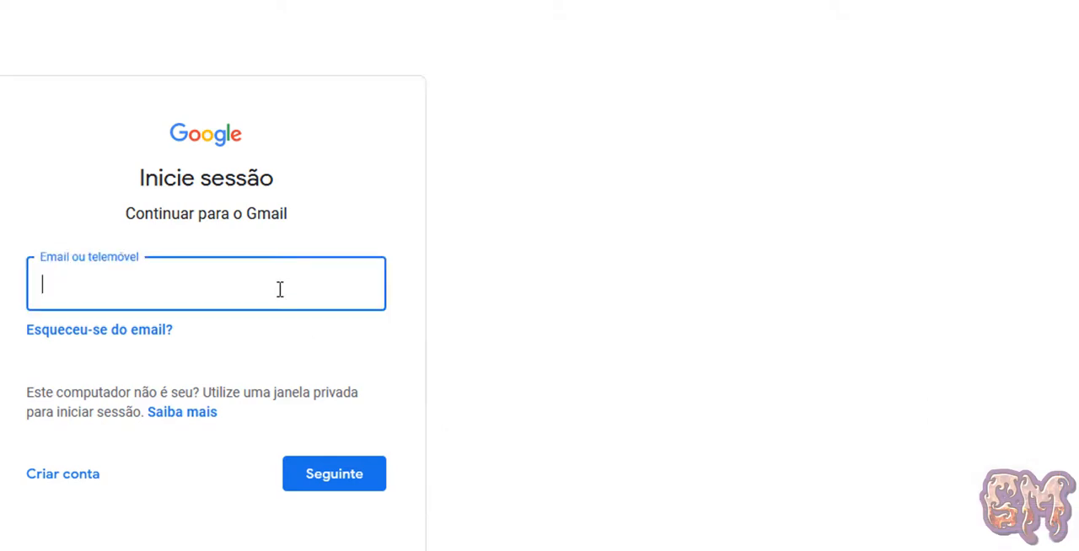
pyautogui.rightClick(279, 290)
pyautogui.click(327, 401)
pyautogui.rightClick(273, 280)
pyautogui.click(320, 391)
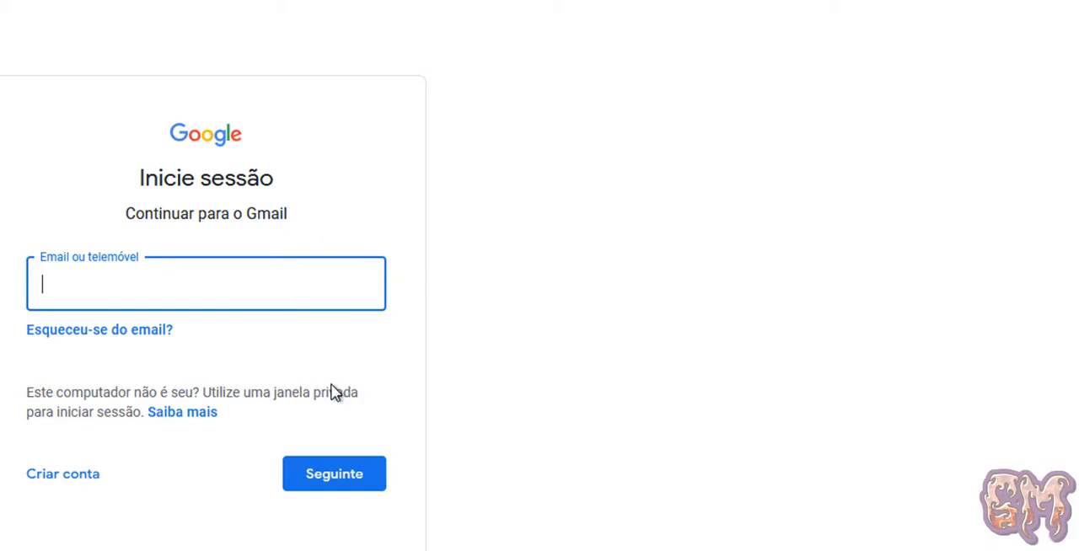
# Return to KeePass, copy the gmail entry's password, and move the entry into the eMail group.
pyautogui.hotkey('alt', 'Tab')
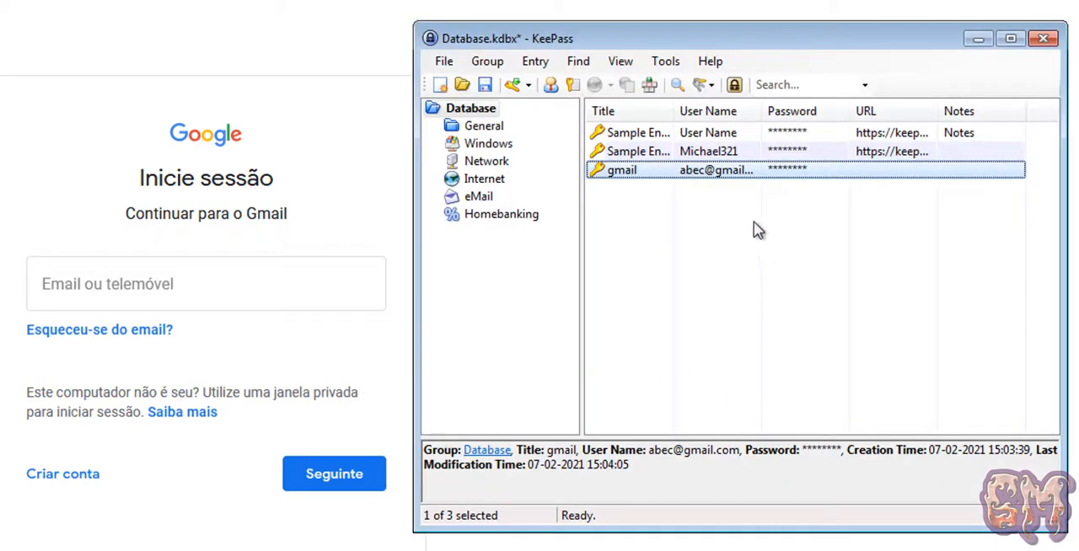
pyautogui.doubleClick(805, 172)
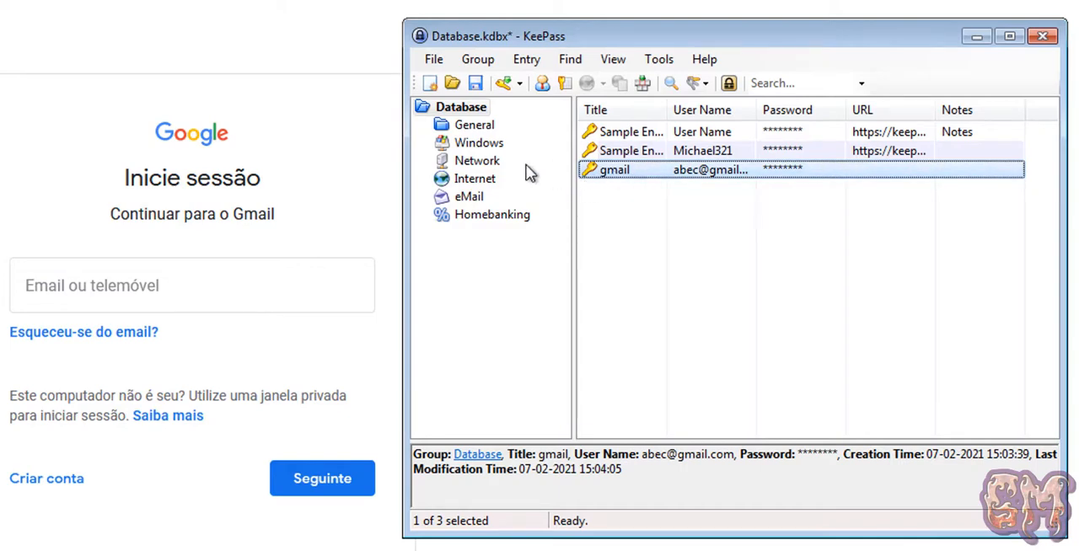
pyautogui.click(475, 110)
pyautogui.moveTo(596, 169); pyautogui.dragTo(482, 202)
pyautogui.click(483, 202)
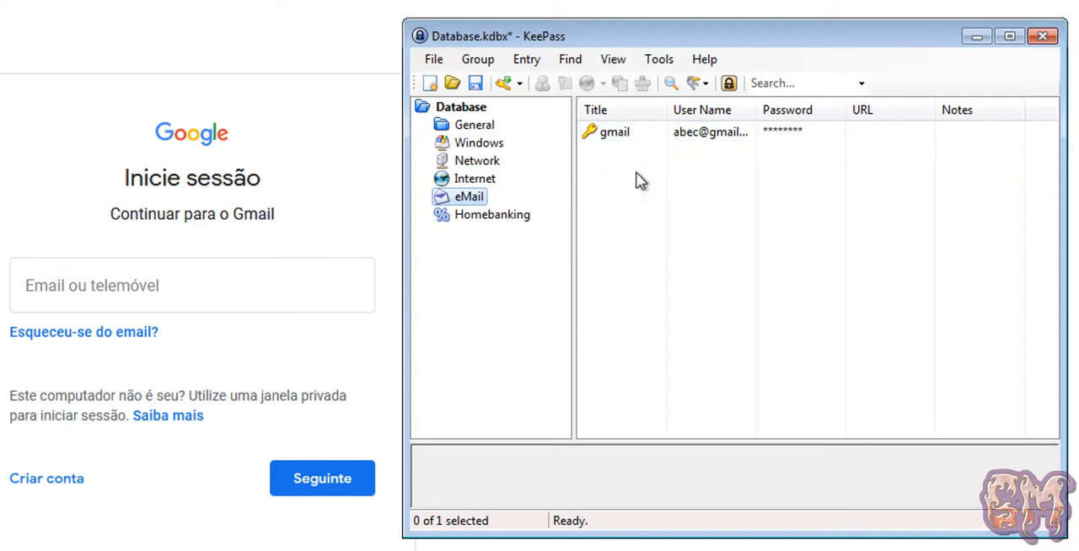
# Add a new group named Redes socias under the Database root.
pyautogui.click(468, 125)
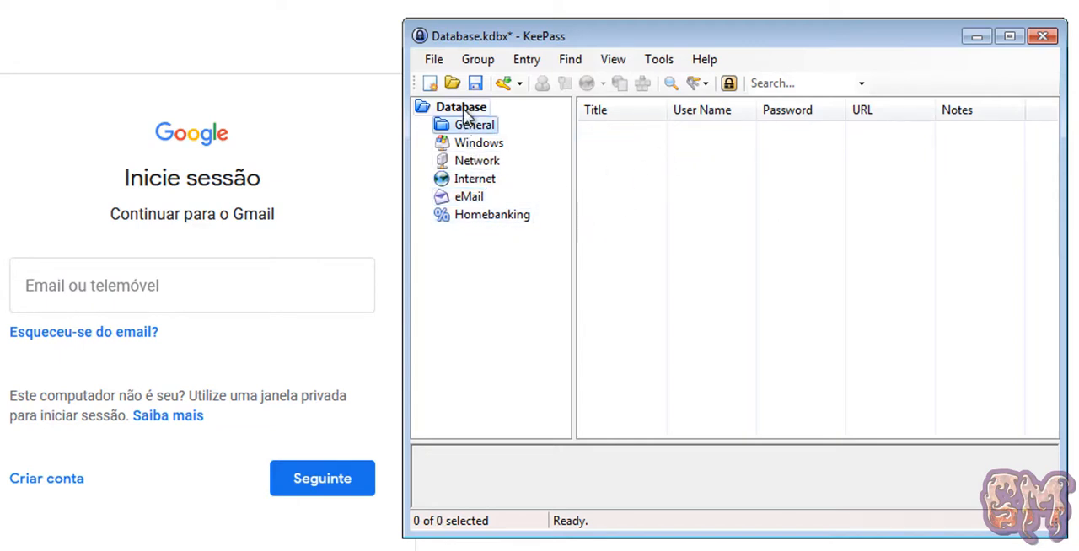
pyautogui.click(466, 110)
pyautogui.rightClick(465, 111)
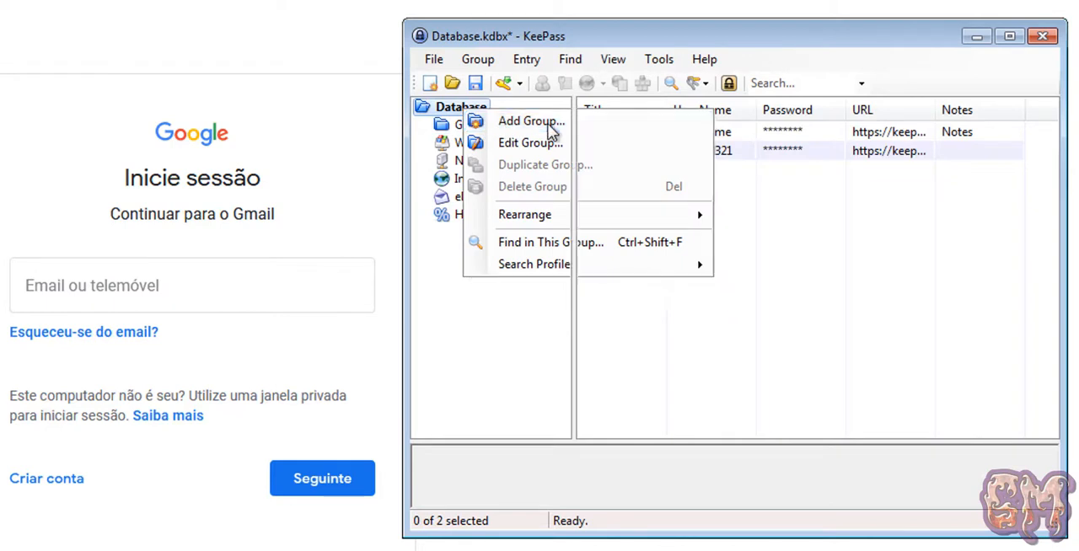
pyautogui.click(552, 126)
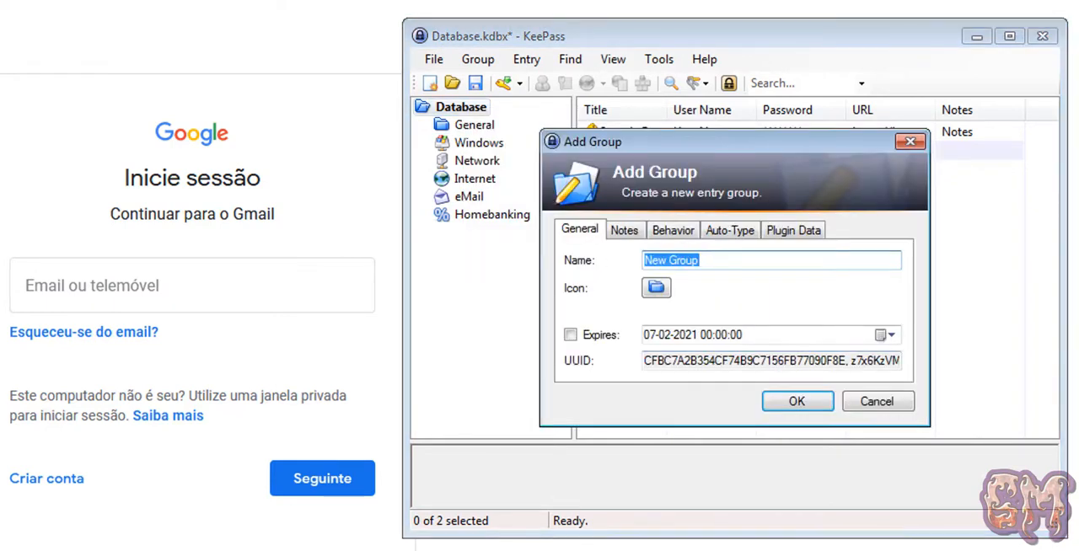
pyautogui.write('oredes socias')
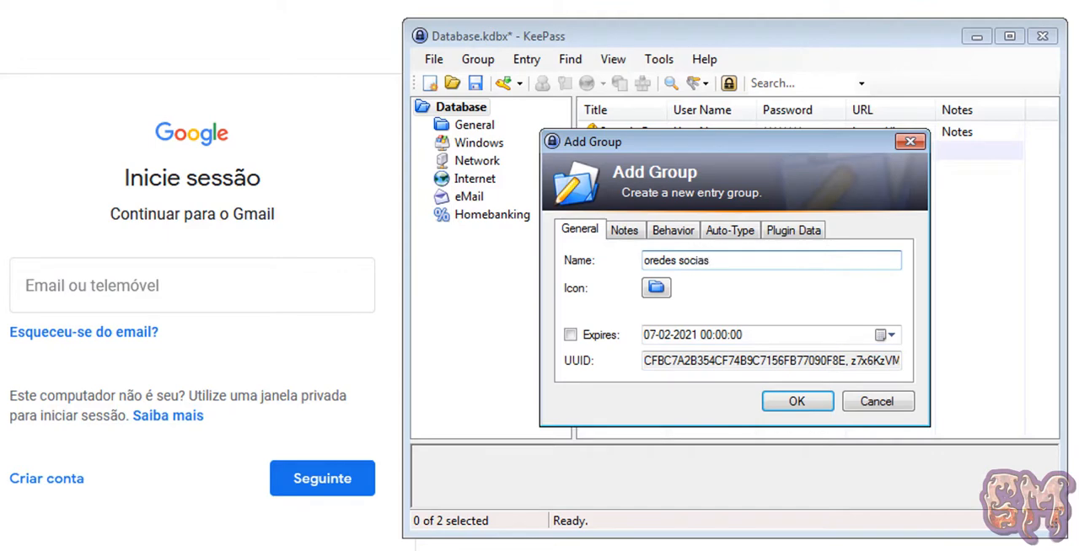
pyautogui.press('Return')
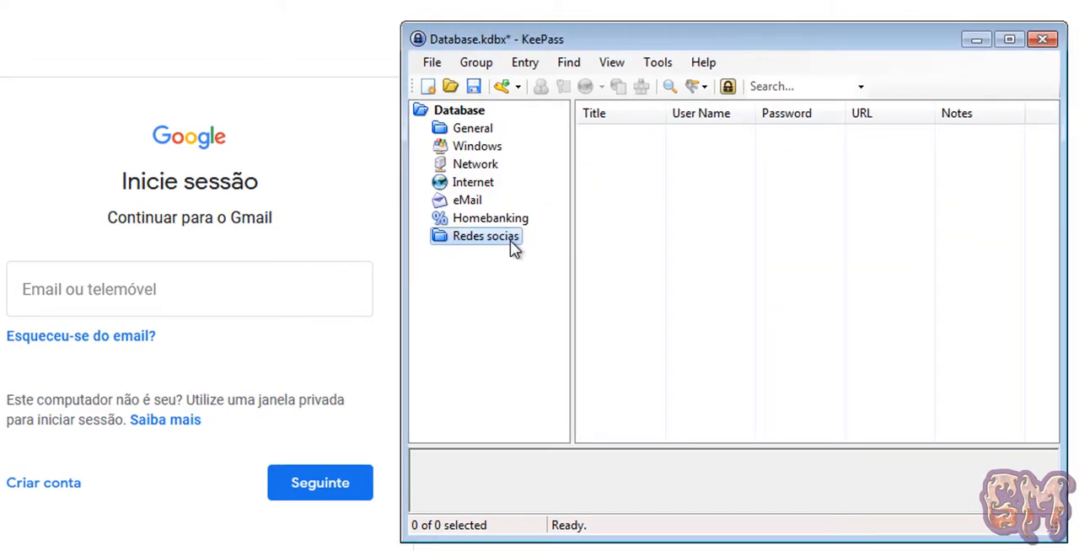
pyautogui.rightClick(638, 224)
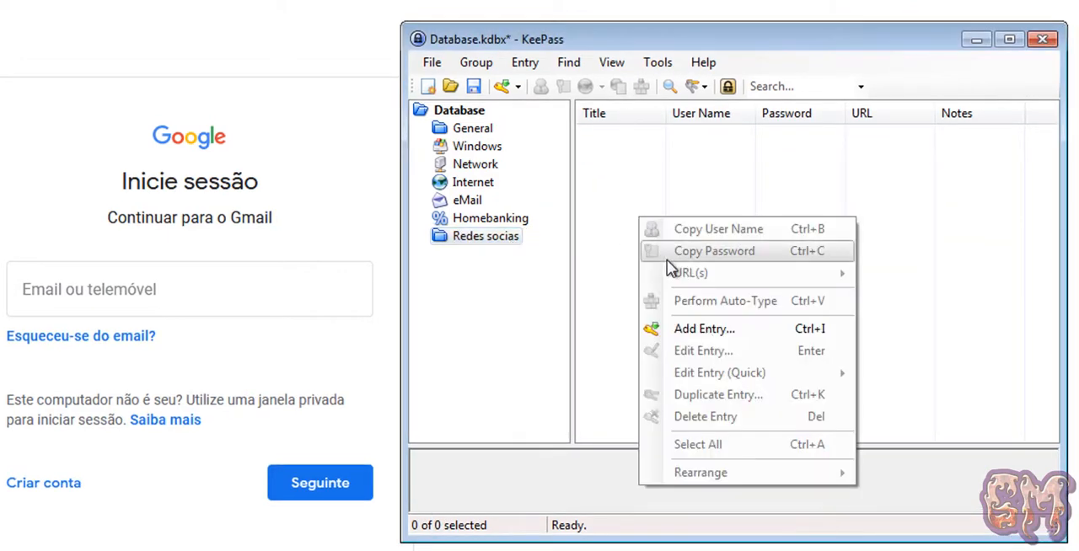
pyautogui.click(708, 329)
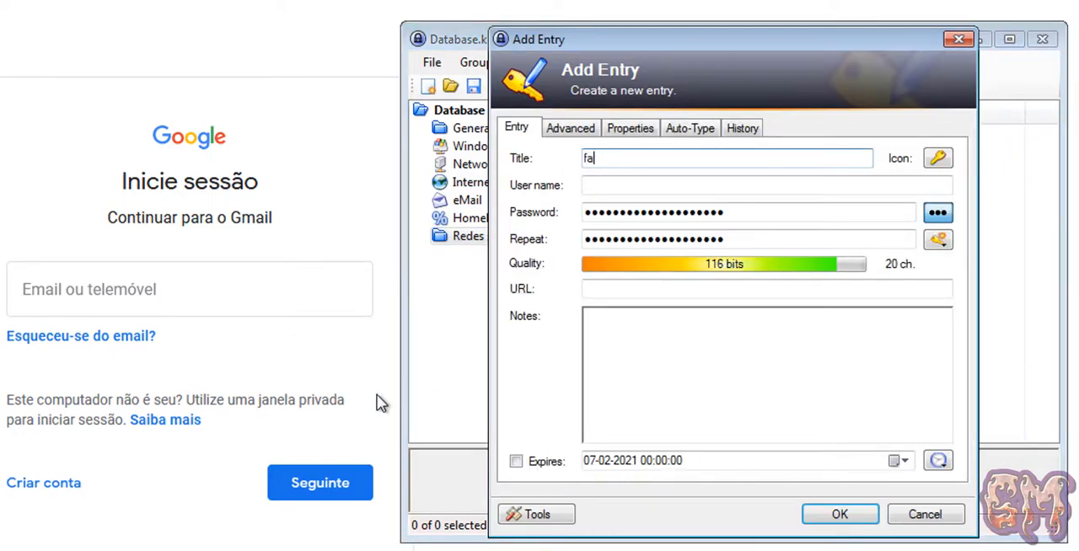
pyautogui.write('facebook')
pyautogui.press('Tab')
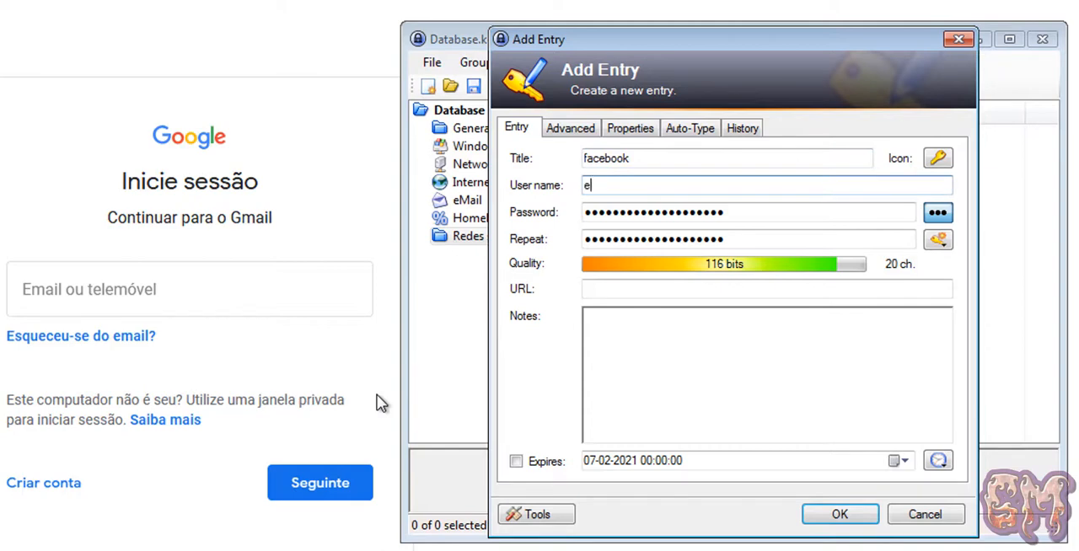
pyautogui.write('endereço@mail')
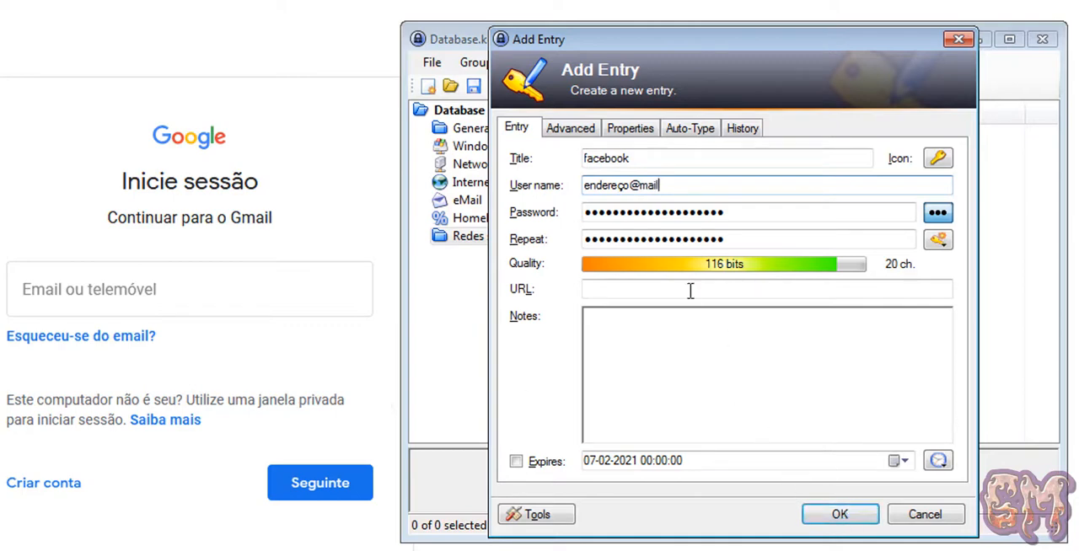
pyautogui.click(622, 287)
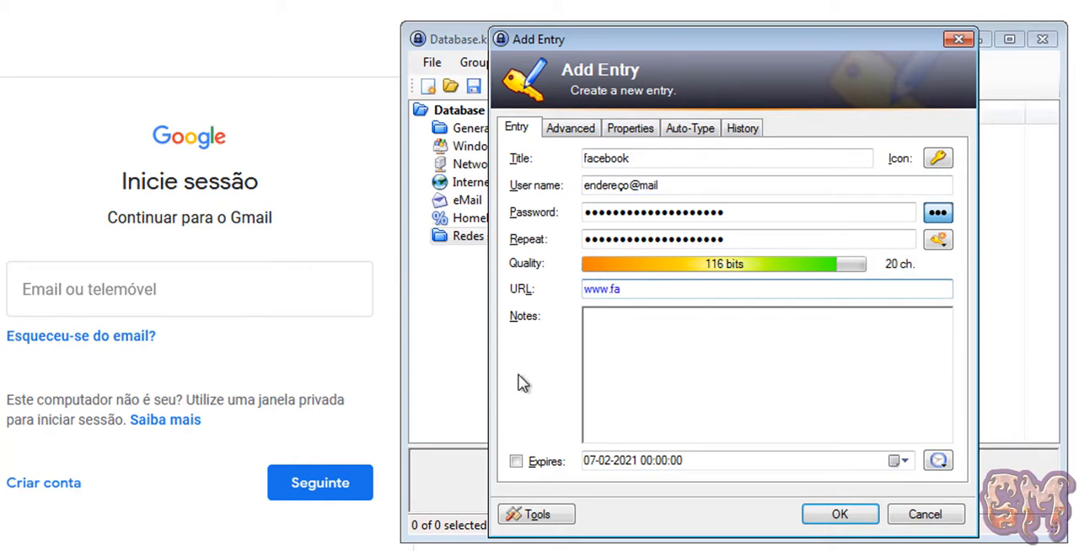
pyautogui.write('www.facebook.com')
pyautogui.press('Return')
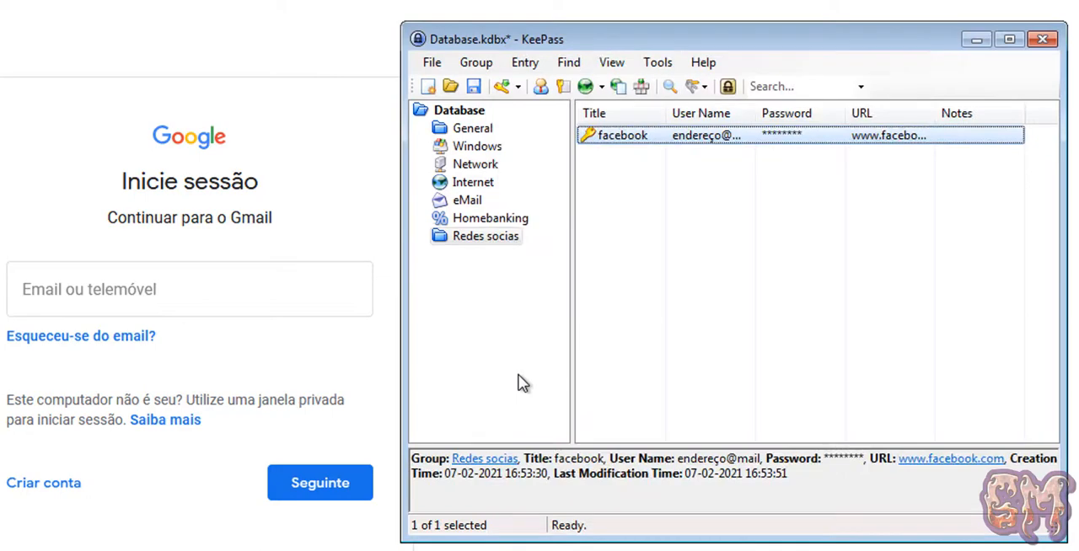
# Open the facebook entry's URL in the browser, copy its user name from KeePass, and paste it into Facebook's e-mail field.
pyautogui.doubleClick(891, 139)
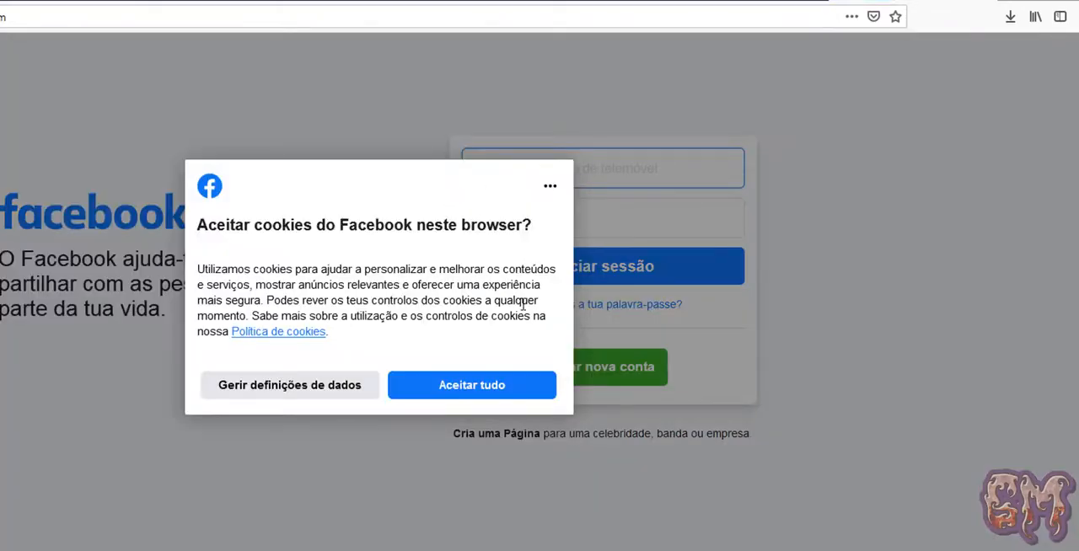
pyautogui.click(494, 383)
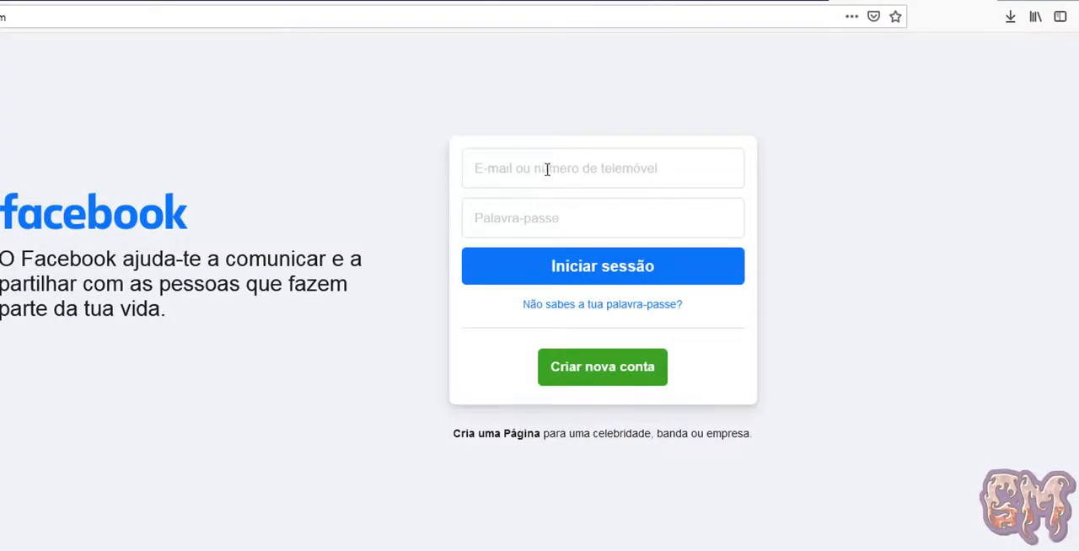
pyautogui.hotkey('alt', 'Tab')
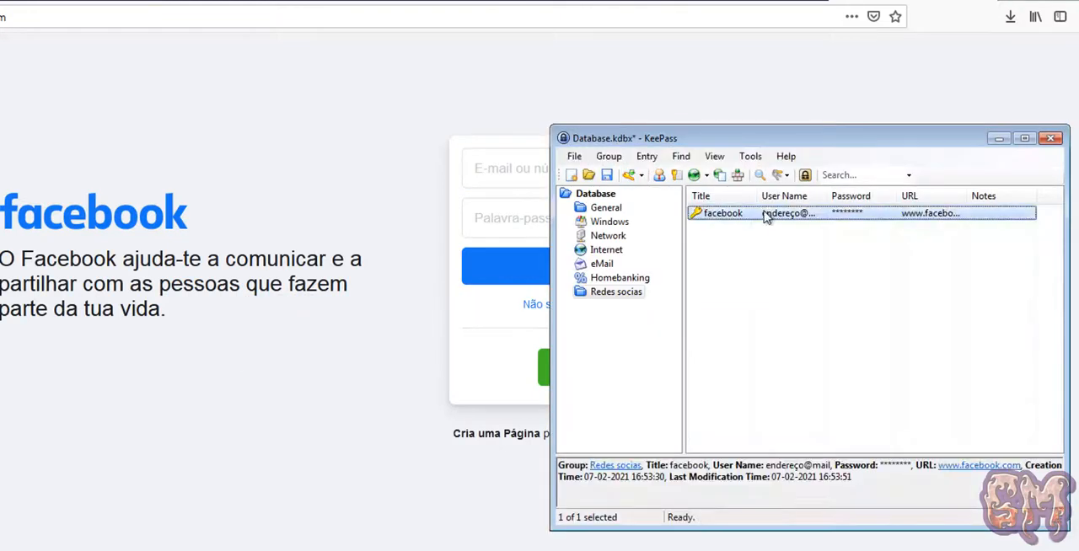
pyautogui.doubleClick(793, 215)
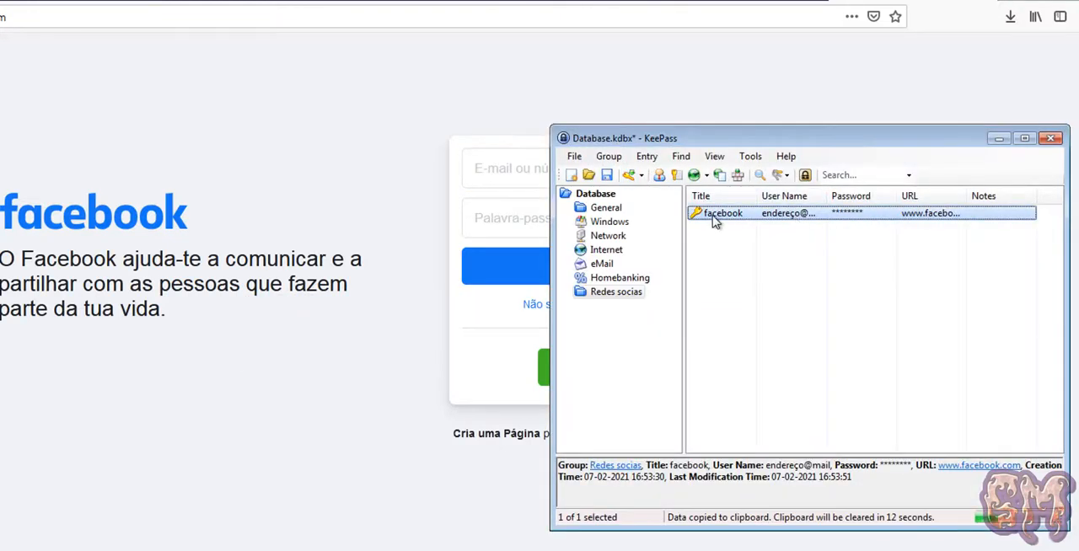
pyautogui.click(506, 168)
pyautogui.hotkey('ctrl', 'v')
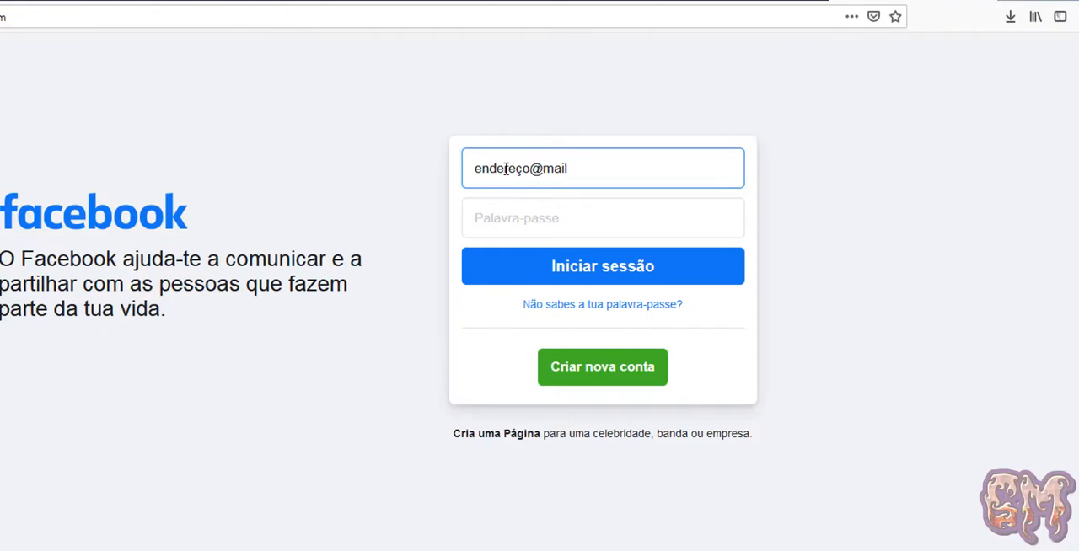
# Copy the facebook entry's password from KeePass and paste it into the Palavra-passe field of the Facebook login form.
pyautogui.hotkey('alt', 'Tab')
pyautogui.doubleClick(860, 216)
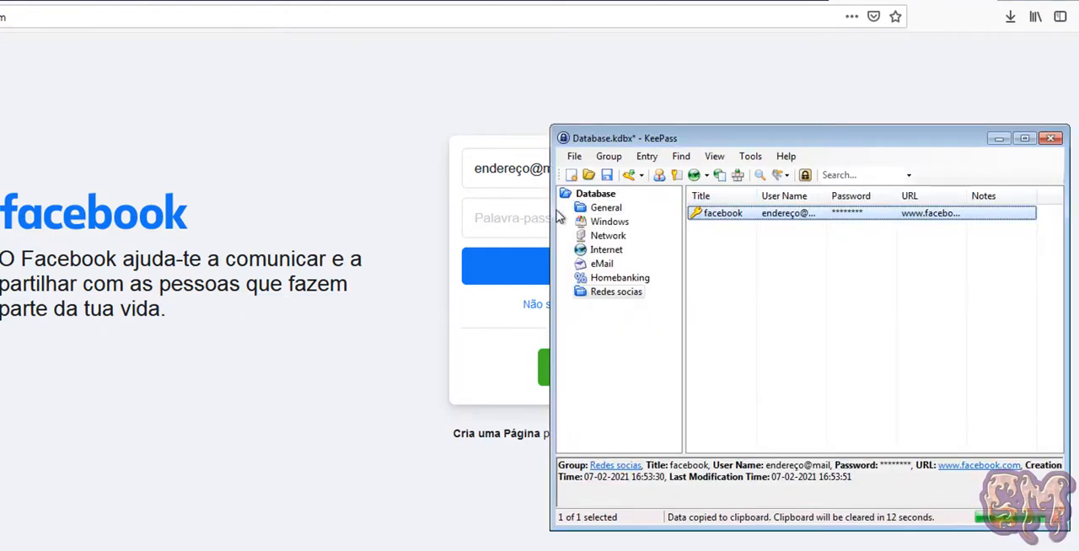
pyautogui.click(518, 214)
pyautogui.hotkey('ctrl', 'v')
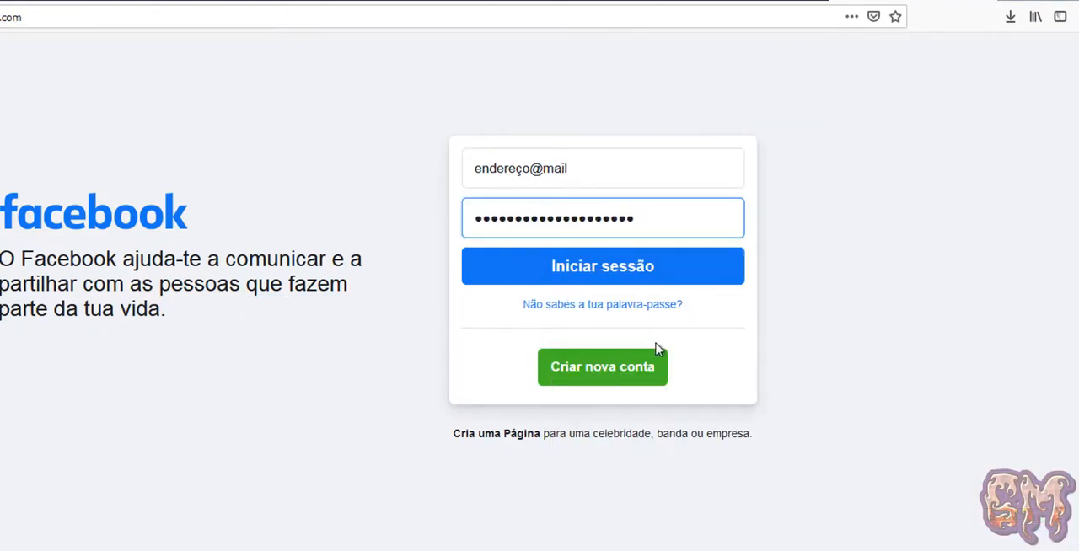
# Return to KeePass and save the changes to the password database.
pyautogui.hotkey('alt', 'Tab')
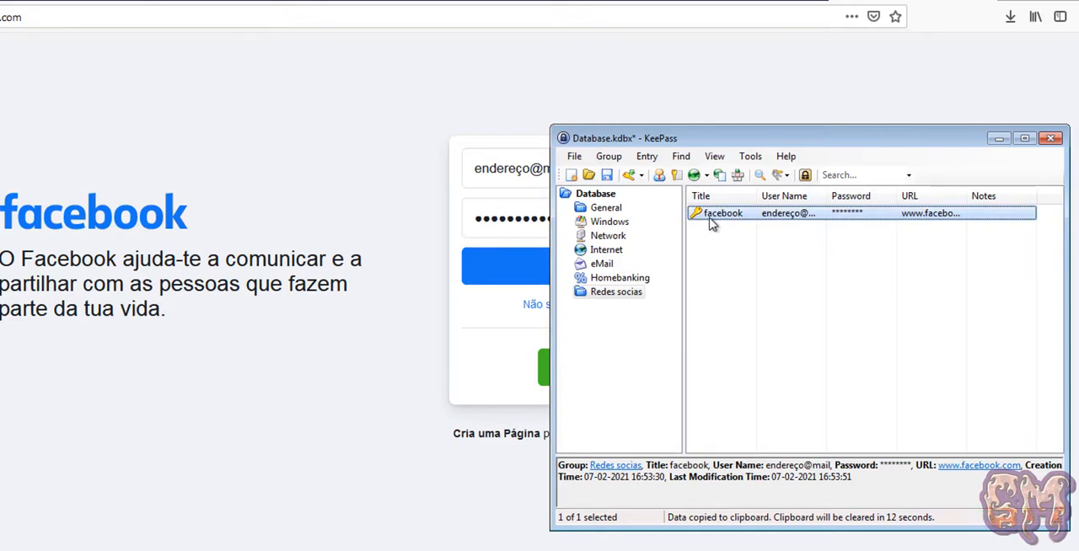
pyautogui.click(607, 175)
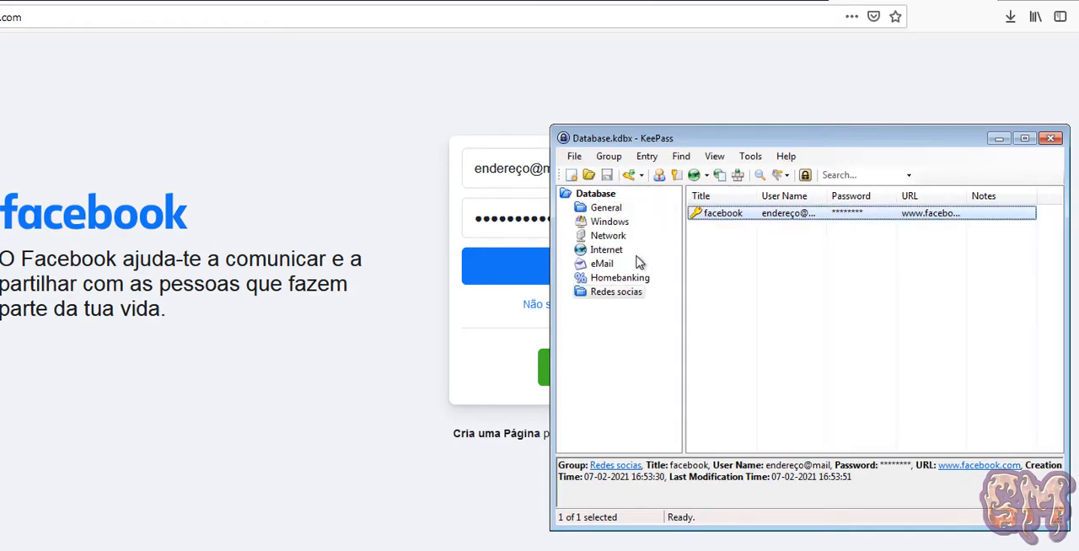
# Look through the entries of each group from Homebanking up to General, and those in the Database root.
pyautogui.click(612, 278)
pyautogui.click(604, 264)
pyautogui.click(608, 251)
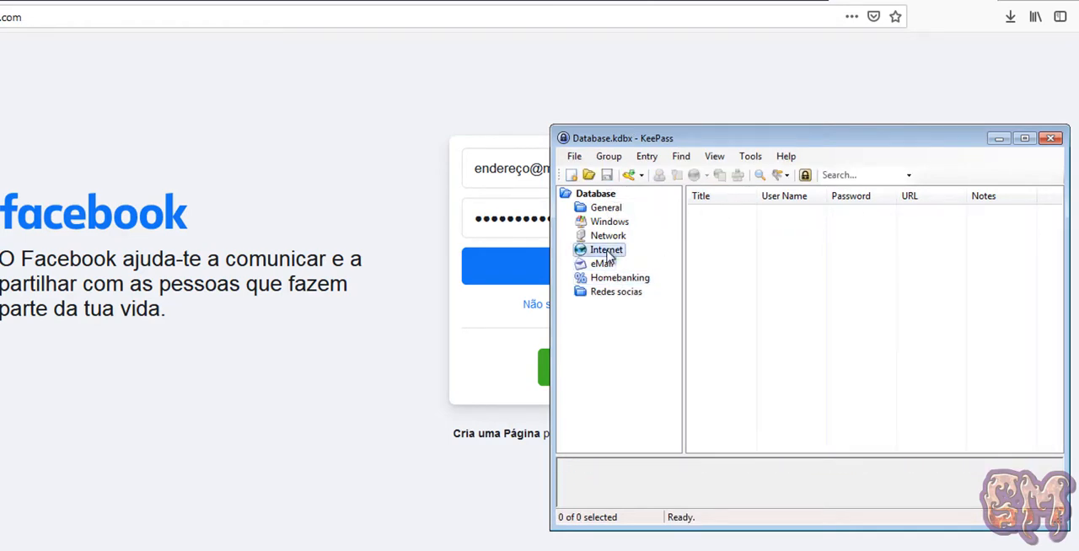
pyautogui.click(608, 237)
pyautogui.click(608, 223)
pyautogui.click(606, 208)
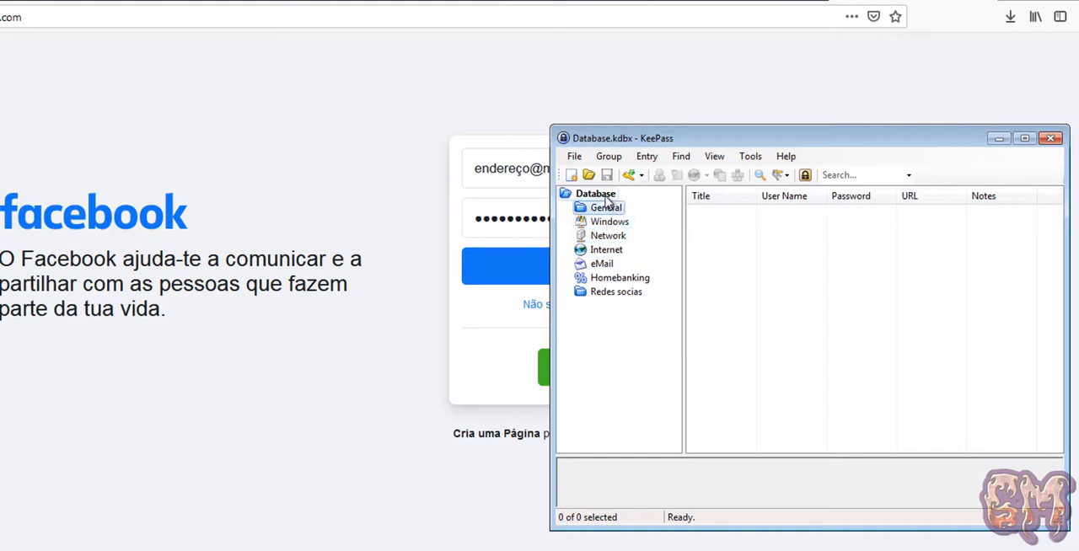
pyautogui.click(606, 196)
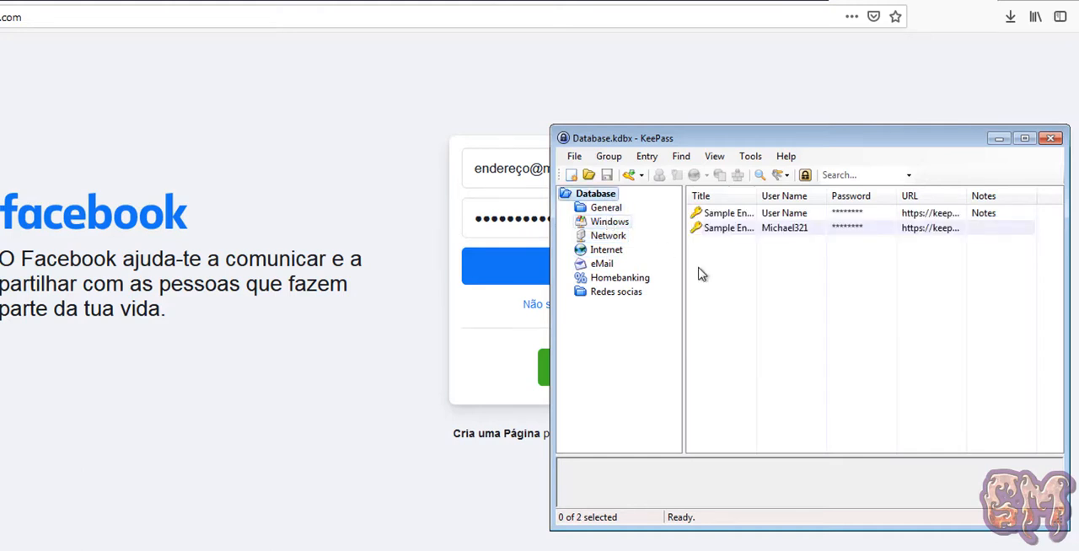
pyautogui.click(745, 295)
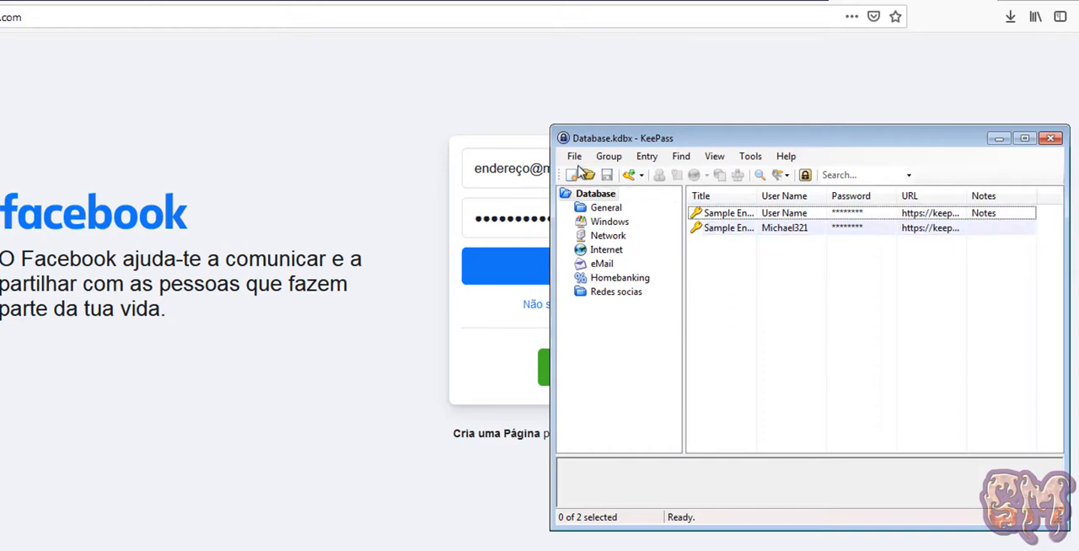
# Close the database and reopen Database.kdbx from the recently used files by entering its master password.
pyautogui.click(575, 160)
pyautogui.click(591, 225)
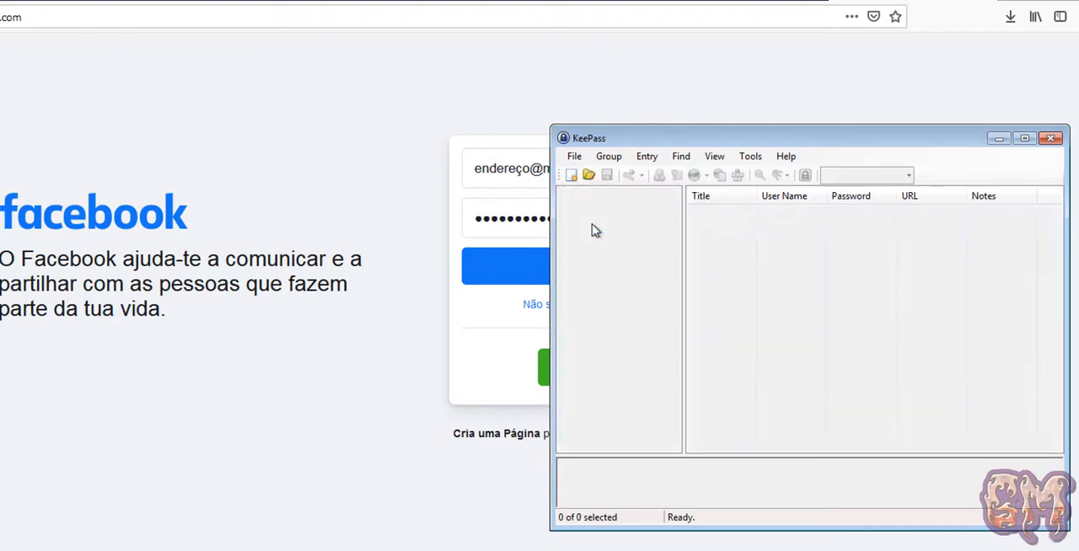
pyautogui.click(575, 158)
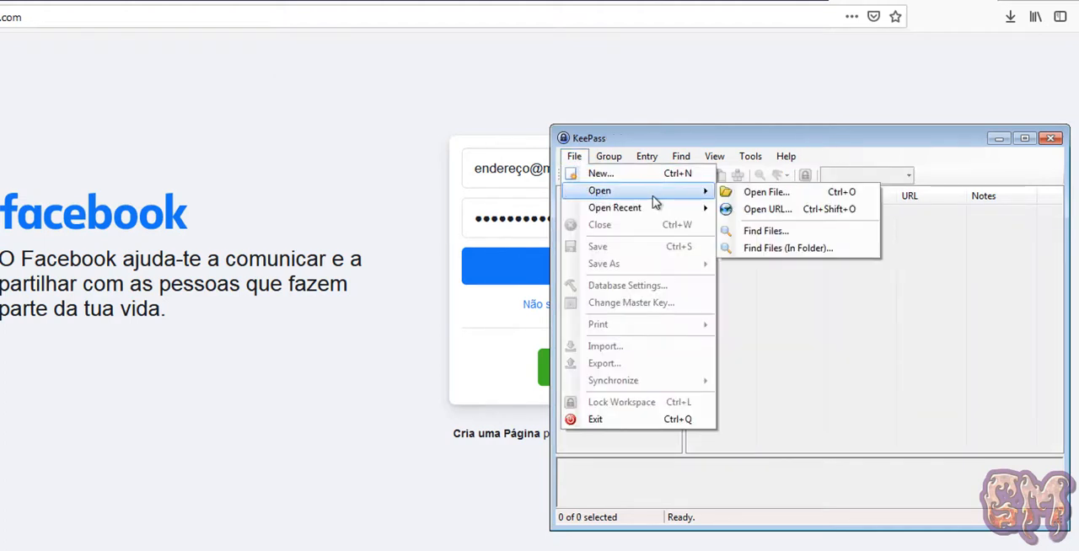
pyautogui.moveTo(688, 218)
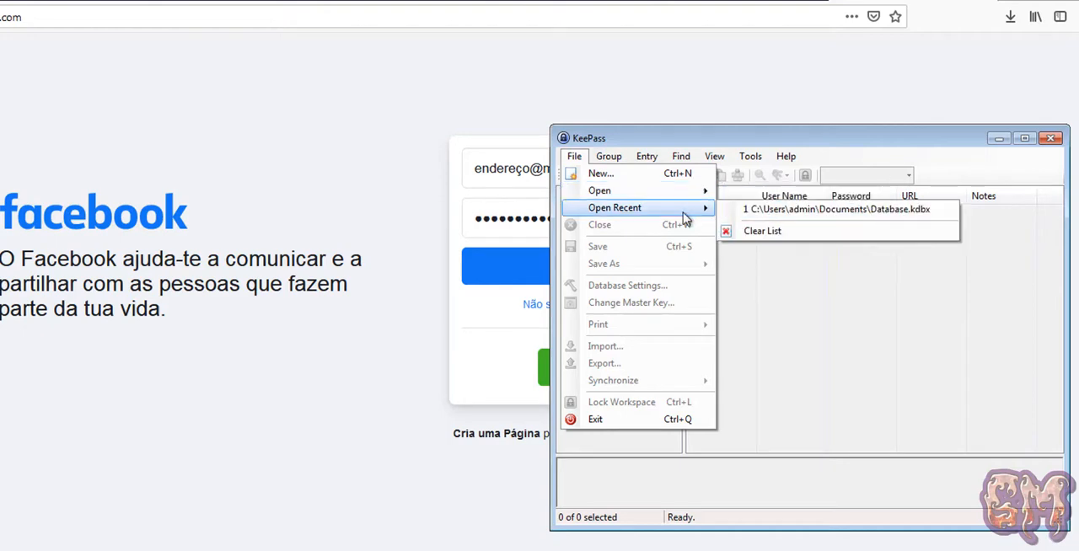
pyautogui.click(767, 214)
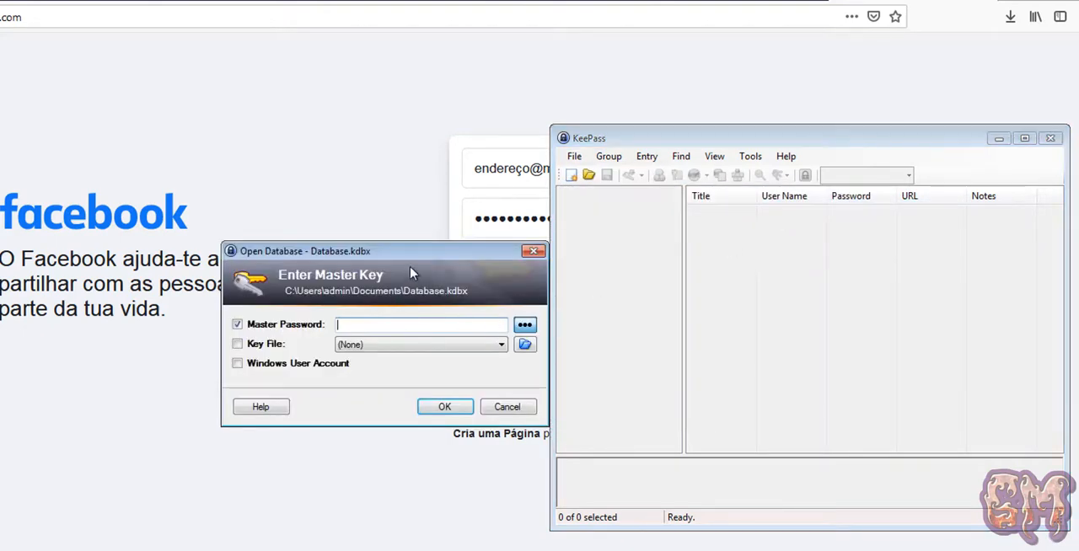
pyautogui.moveTo(485, 257); pyautogui.dragTo(858, 251)
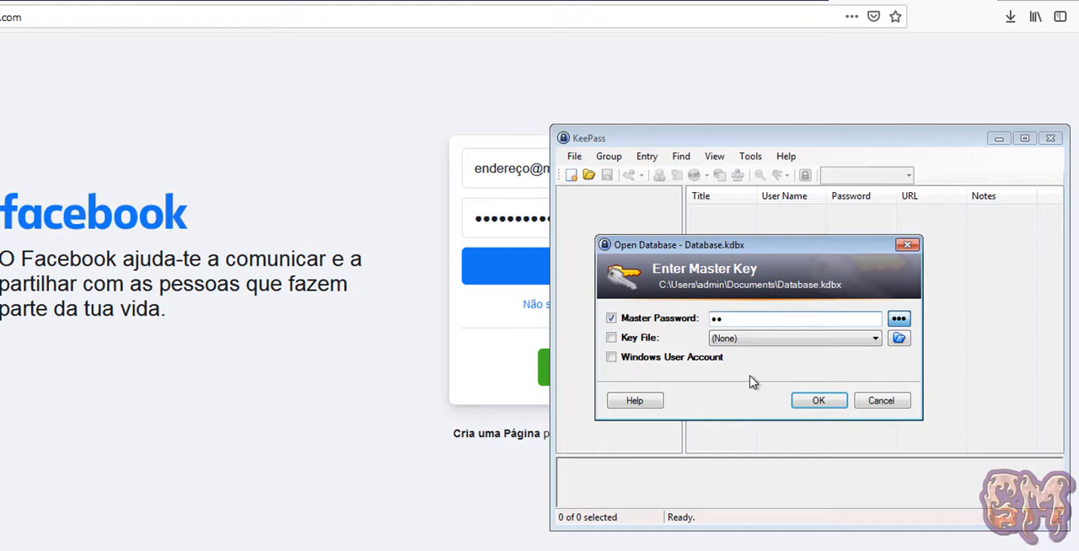
pyautogui.write('••••••')
pyautogui.press('Return')
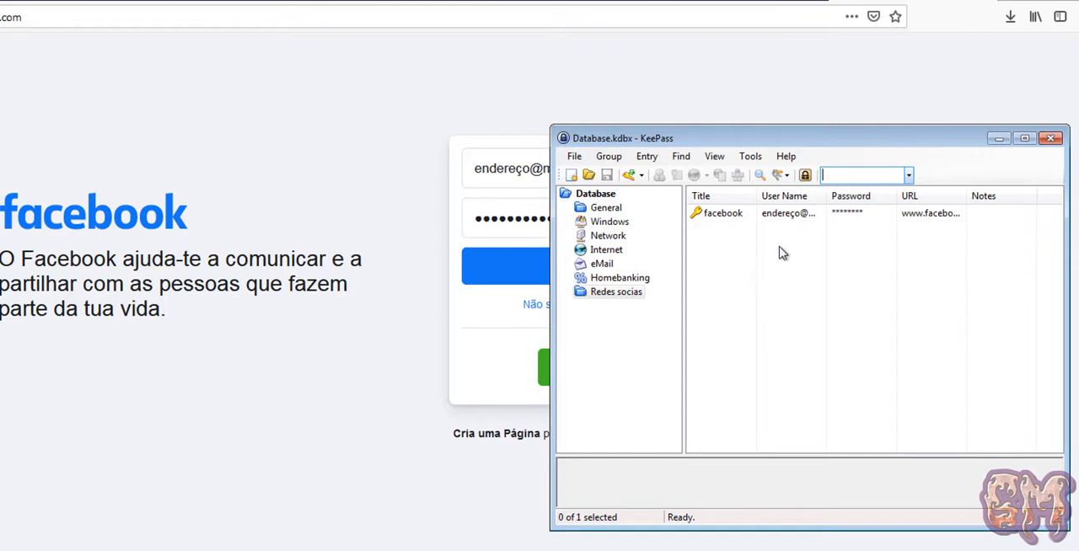
# Check the reopened database's entries in the Database root and the Network, eMail, Homebanking, Redes socias and Windows groups.
pyautogui.click(610, 199)
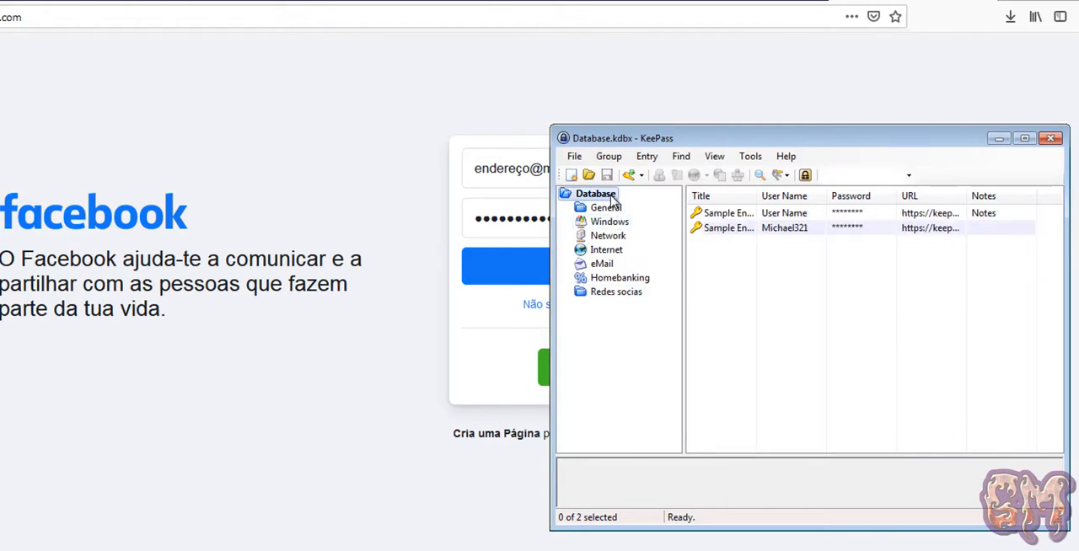
pyautogui.click(608, 236)
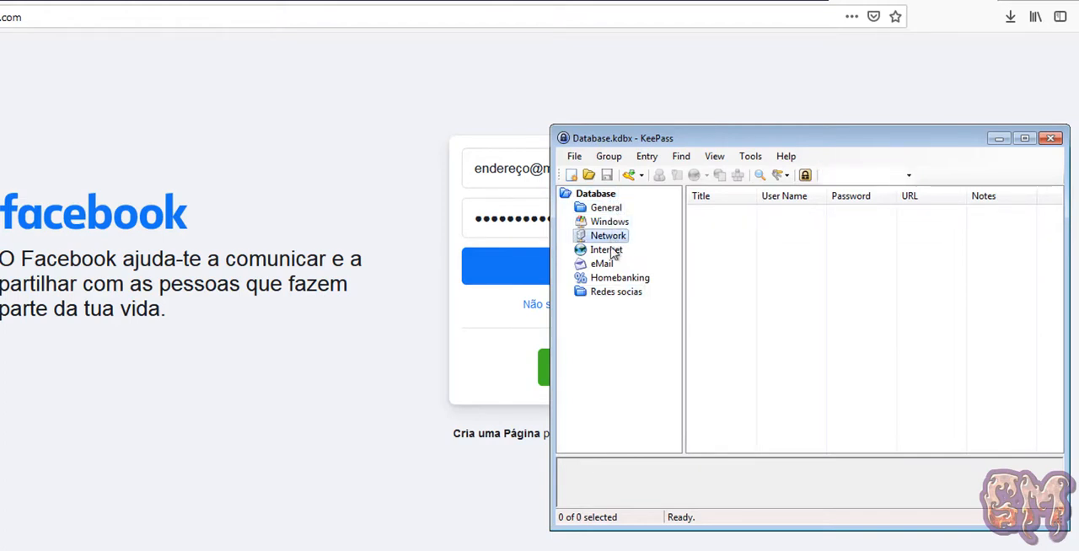
pyautogui.click(602, 263)
pyautogui.click(620, 277)
pyautogui.click(615, 292)
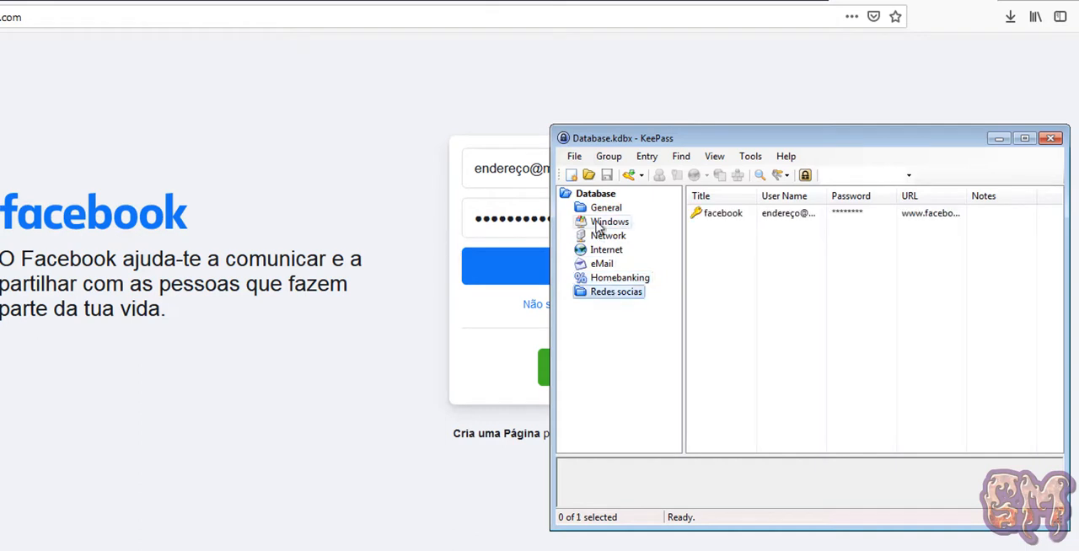
pyautogui.click(609, 222)
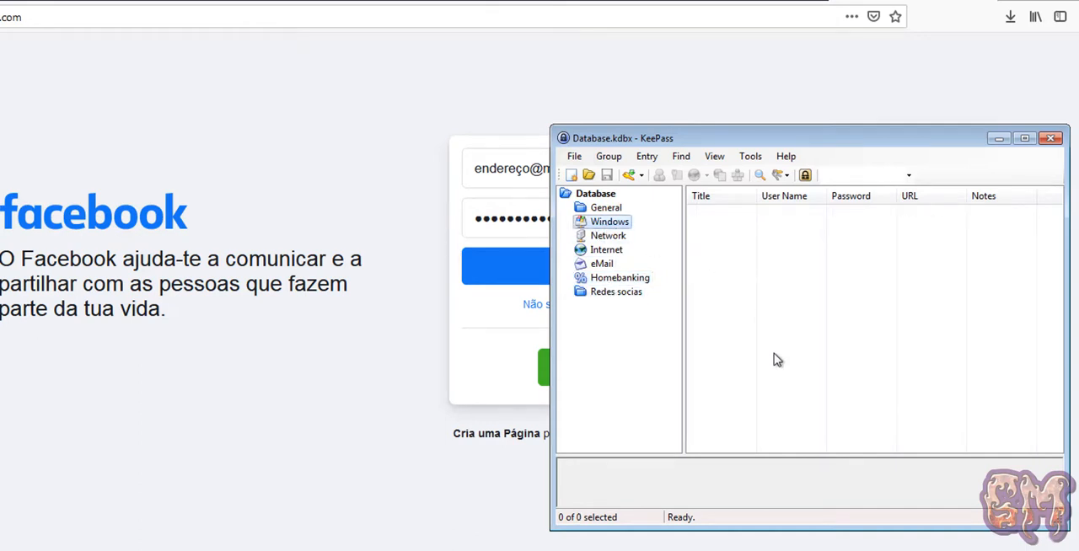